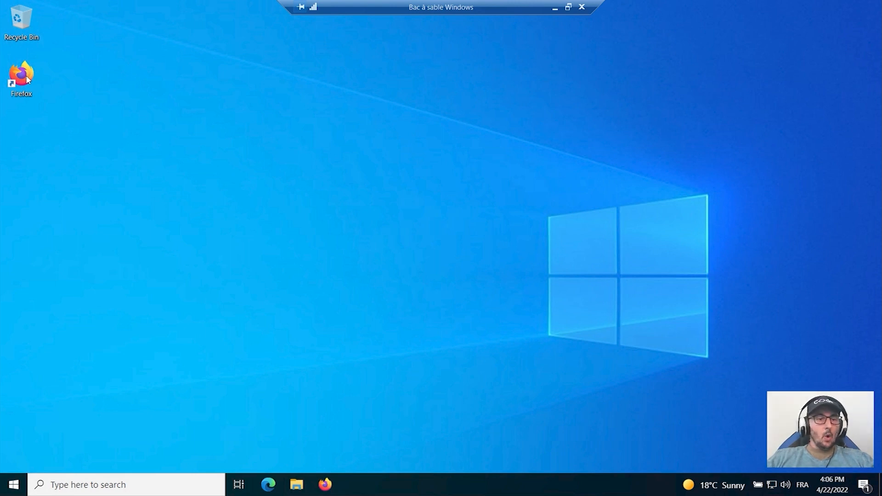
Open Firefox in a maximized window and go to its search settings (Recherche).
{"action": "double_click", "coordinate": [26, 79]}
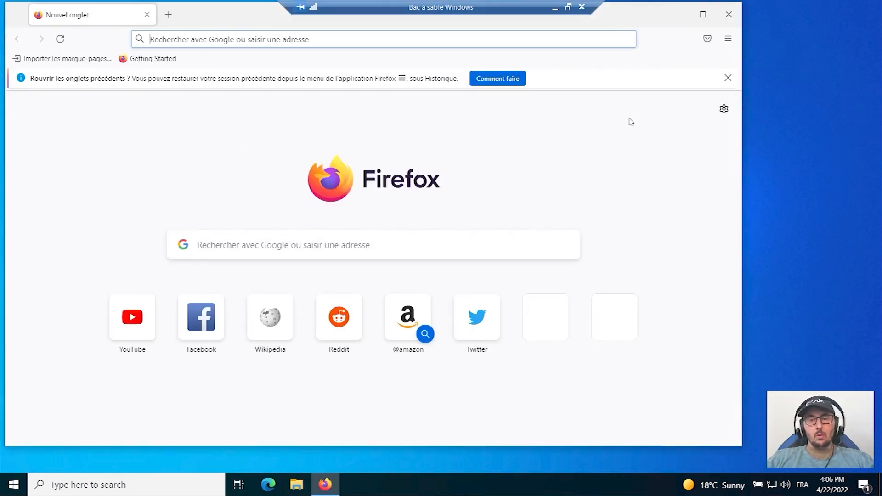
{"action": "left_click", "coordinate": [703, 15]}
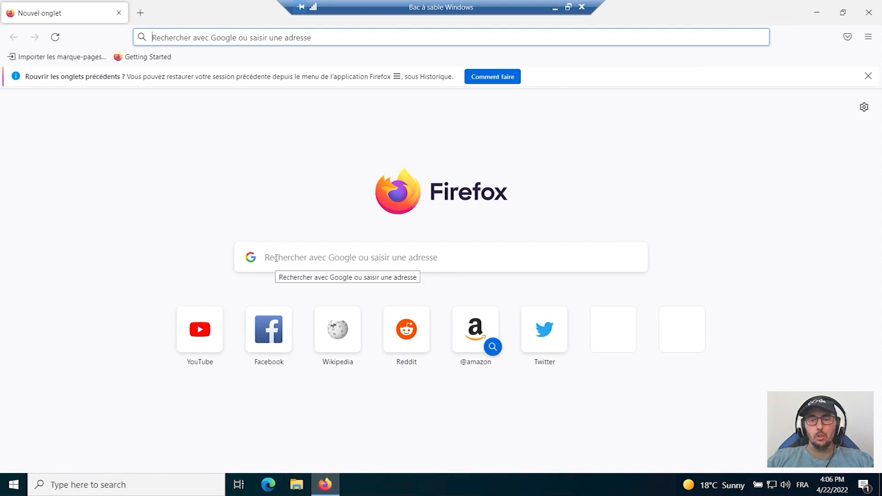
{"action": "left_click", "coordinate": [868, 37]}
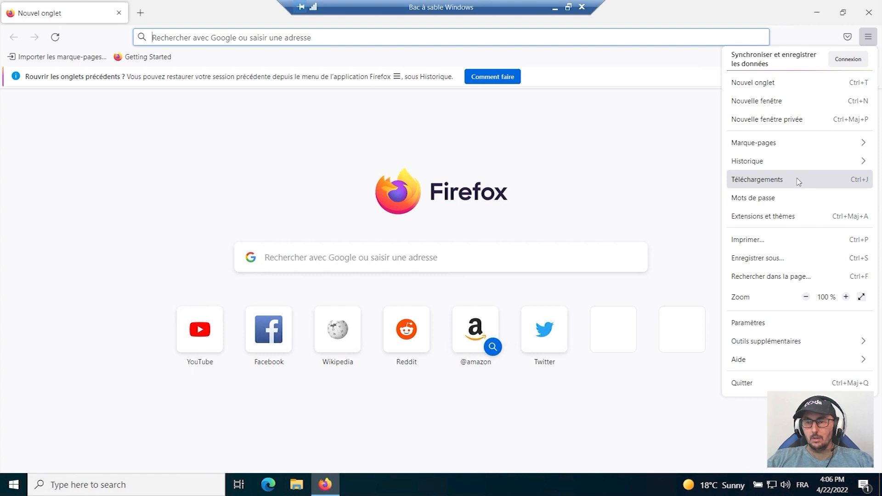
{"action": "left_click", "coordinate": [787, 323]}
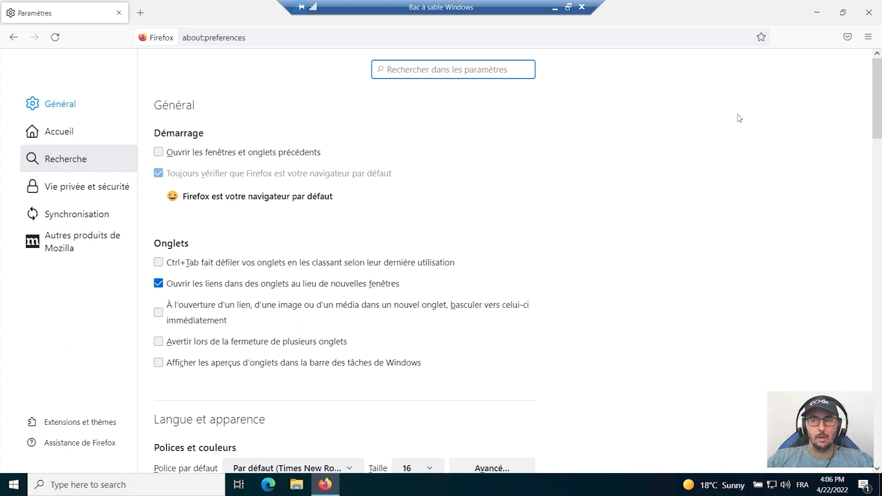
{"action": "left_click", "coordinate": [875, 40]}
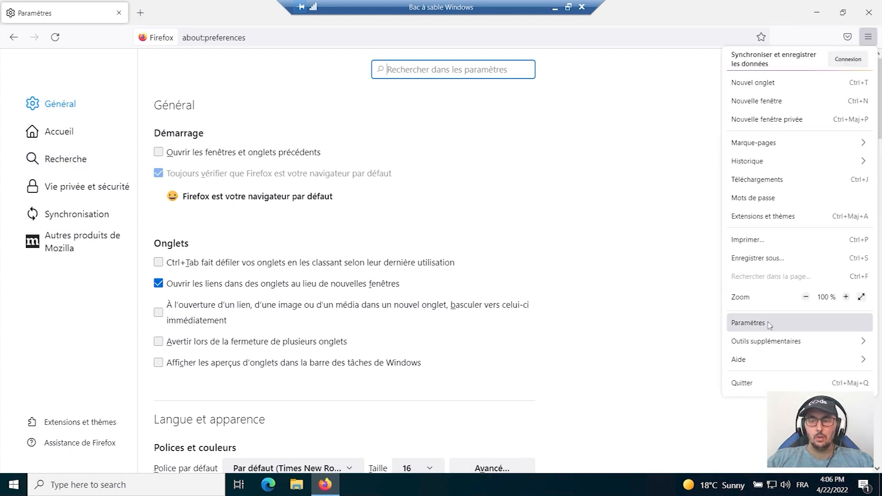
{"action": "left_click", "coordinate": [67, 166]}
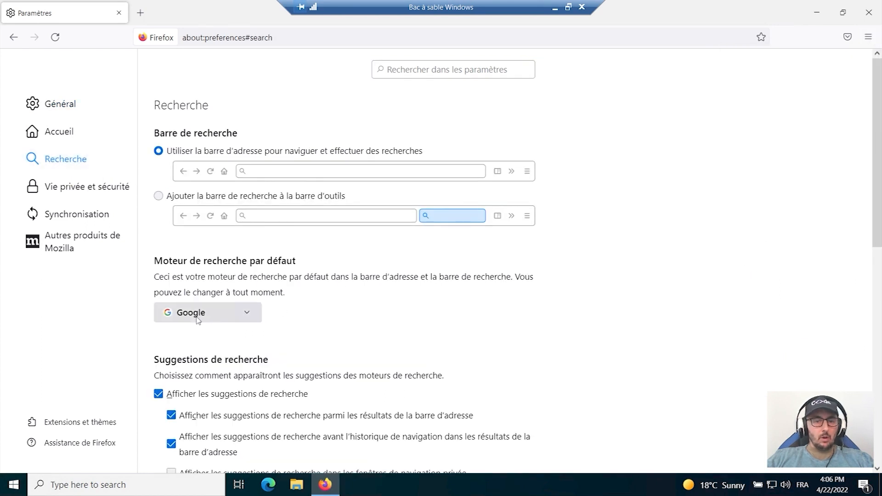
Disable all search suggestions, including those in address bar results and those shown ahead of browsing history.
{"action": "scroll", "coordinate": [220, 317], "scroll_direction": "down", "scroll_amount": 3}
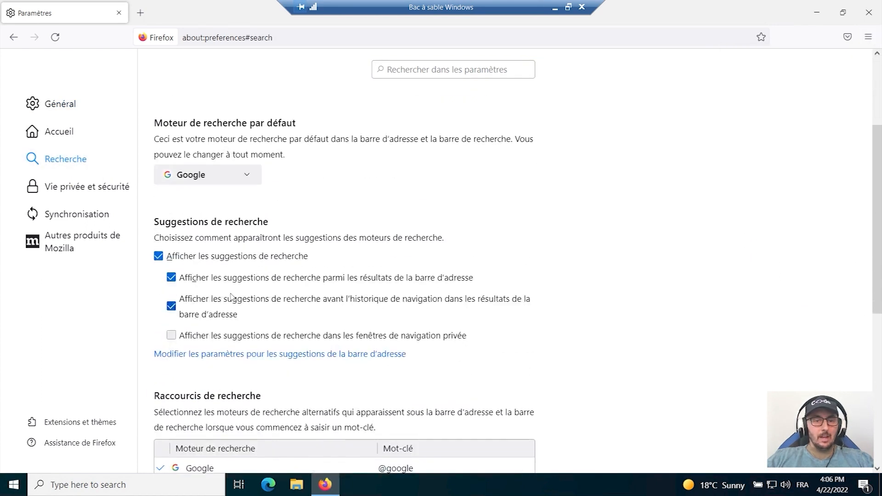
{"action": "left_click", "coordinate": [171, 307]}
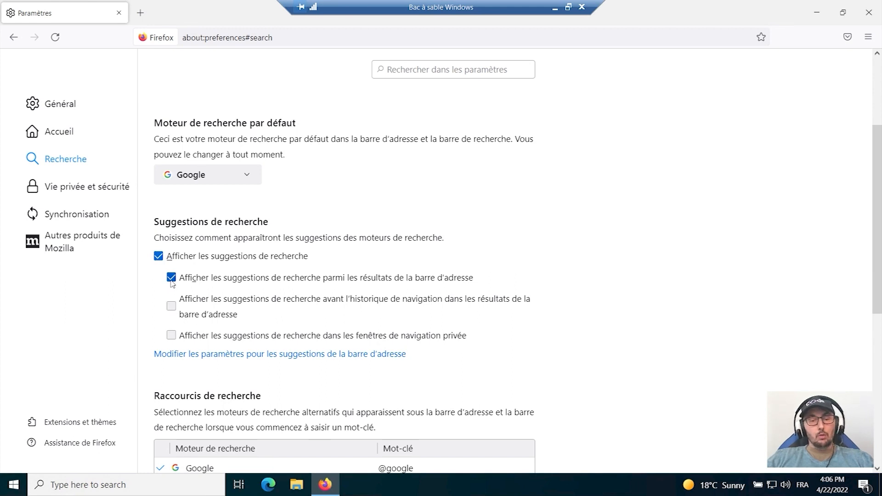
{"action": "left_click", "coordinate": [171, 278]}
{"action": "left_click", "coordinate": [159, 256]}
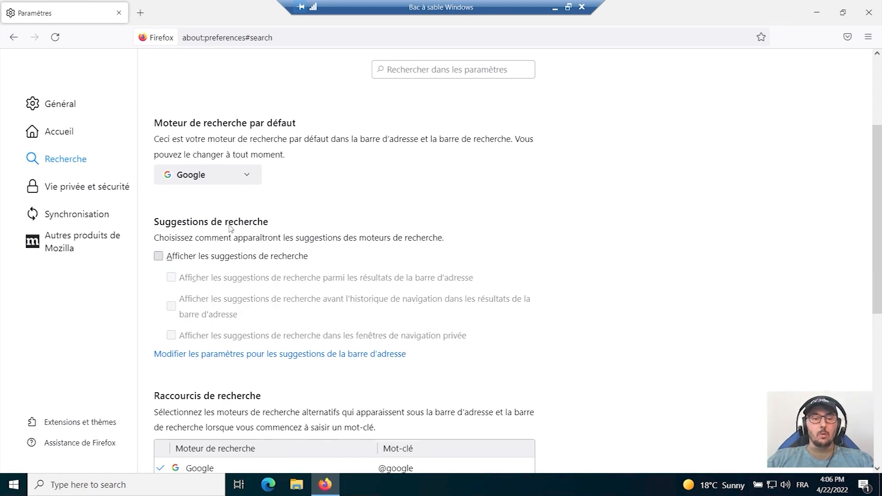
Set the default search engine to Qwant.
{"action": "left_click", "coordinate": [252, 178]}
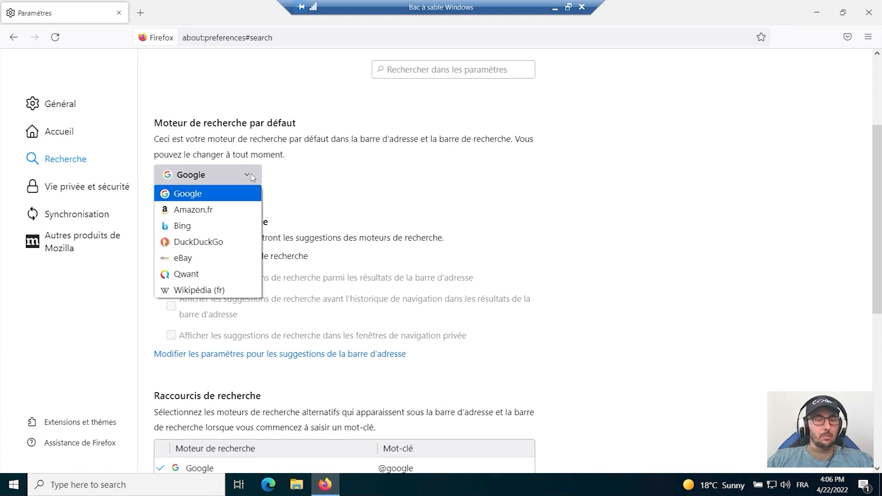
{"action": "left_click", "coordinate": [204, 274]}
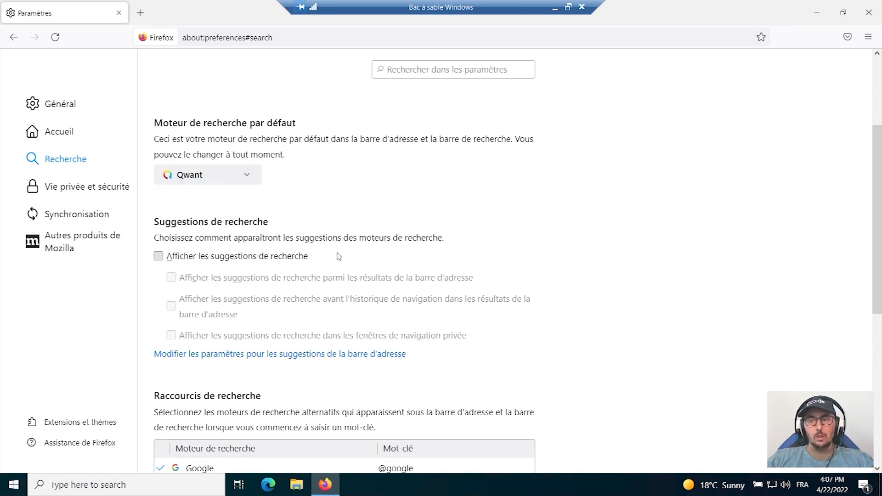
{"action": "scroll", "coordinate": [339, 256], "scroll_direction": "up", "scroll_amount": 3}
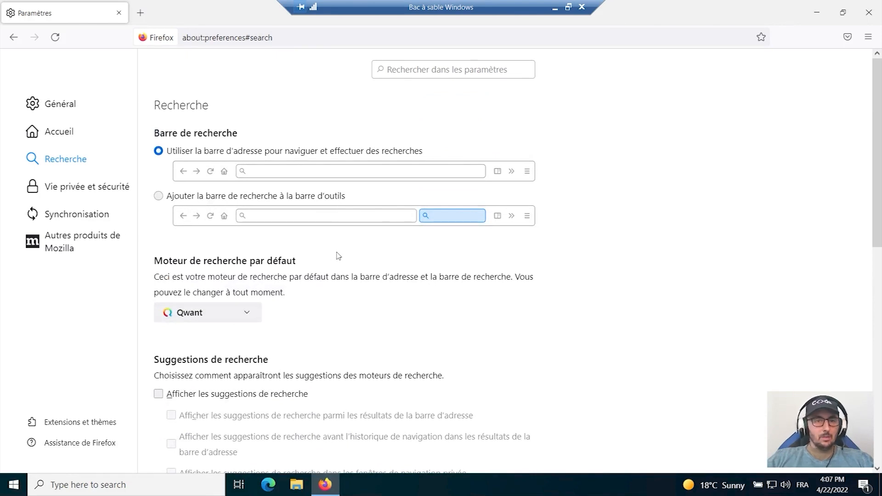
Search the web for "keepass" in a new tab and open the official keepass.info site, accepting its cookies.
{"action": "left_click", "coordinate": [141, 13]}
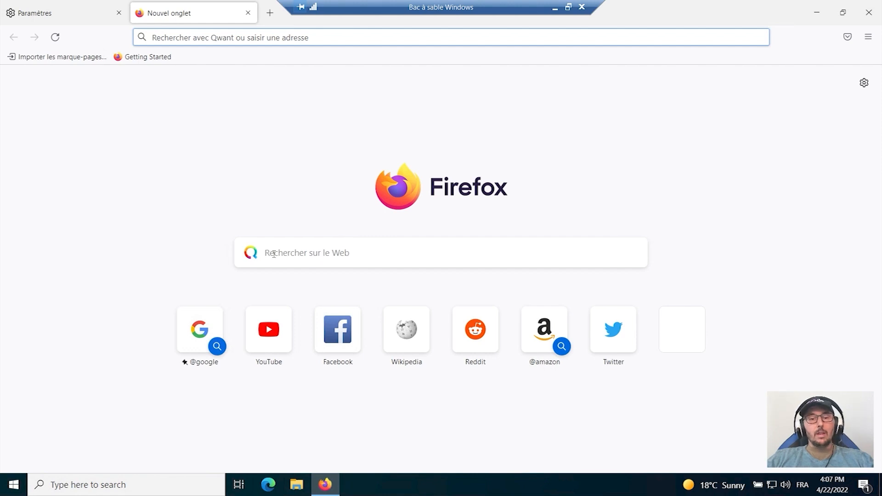
{"action": "left_click", "coordinate": [322, 253]}
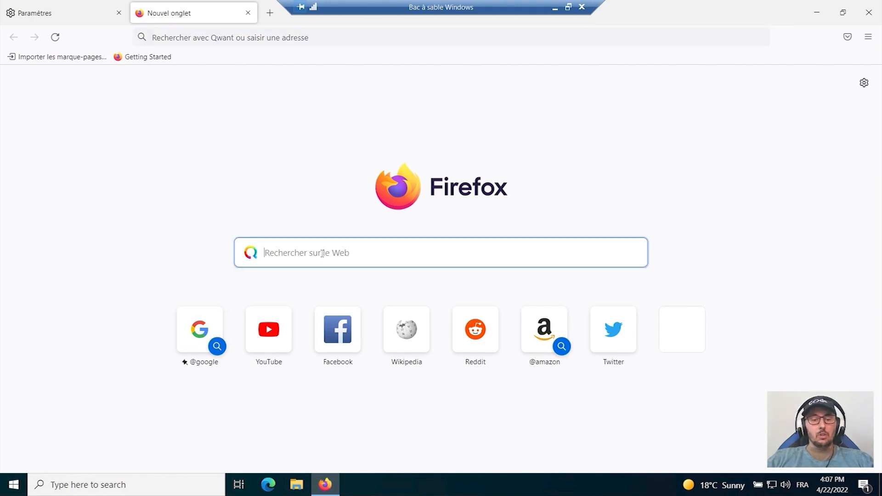
{"action": "type", "text": "keepass"}
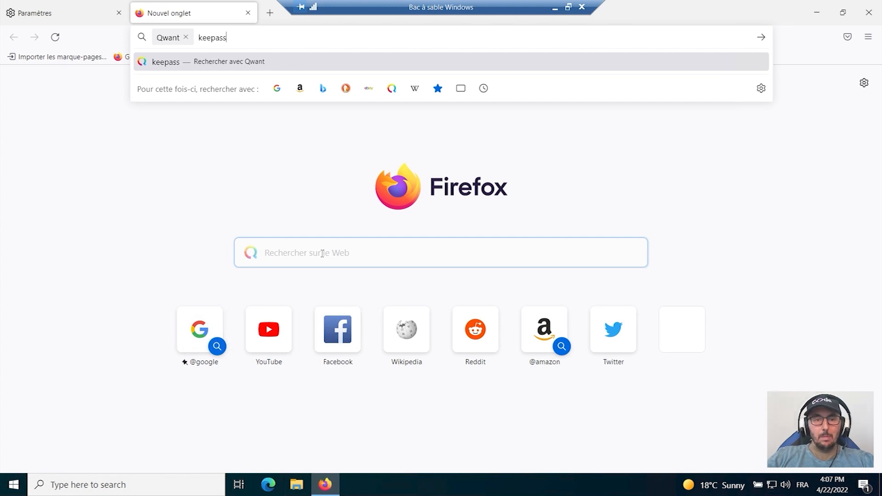
{"action": "key", "text": "Return"}
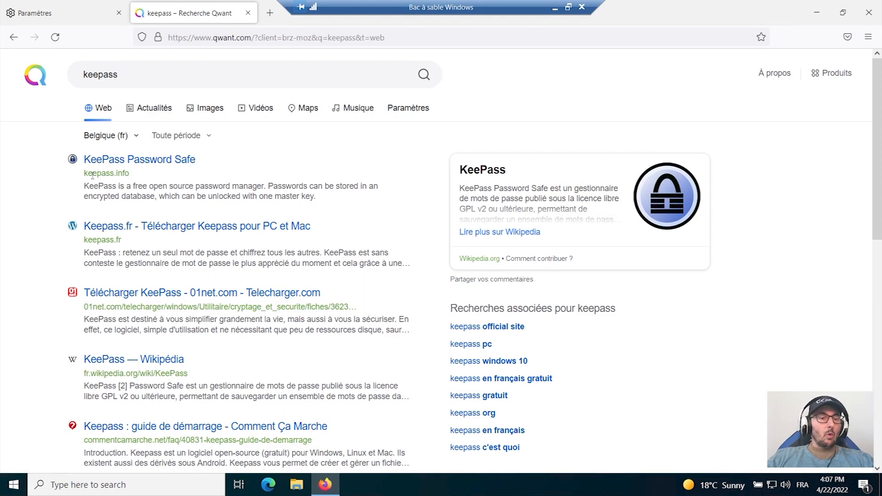
{"action": "left_click", "coordinate": [159, 163]}
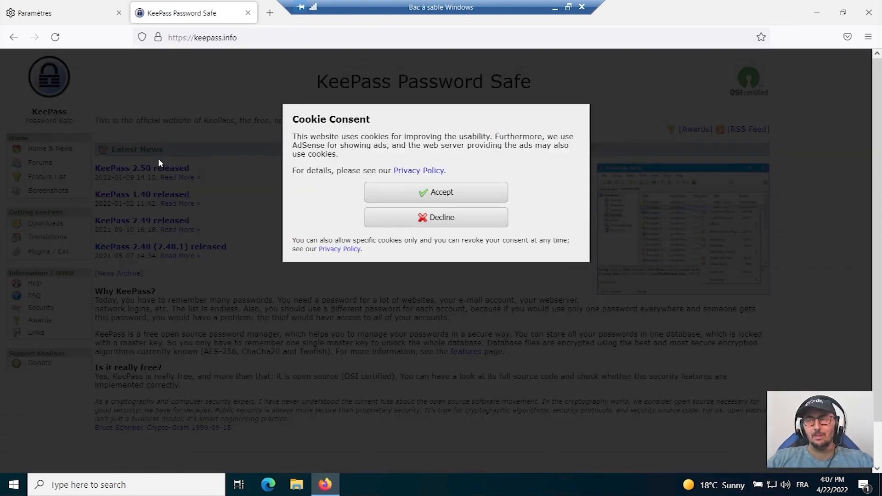
{"action": "left_click", "coordinate": [450, 193]}
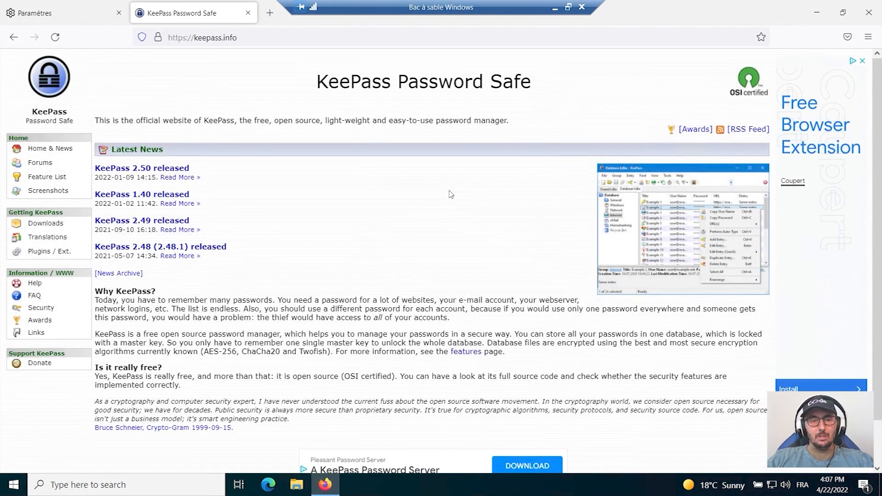
Look through the KeePass site's Screenshots, Downloads and Translations pages, including the list of available languages.
{"action": "left_click", "coordinate": [51, 191]}
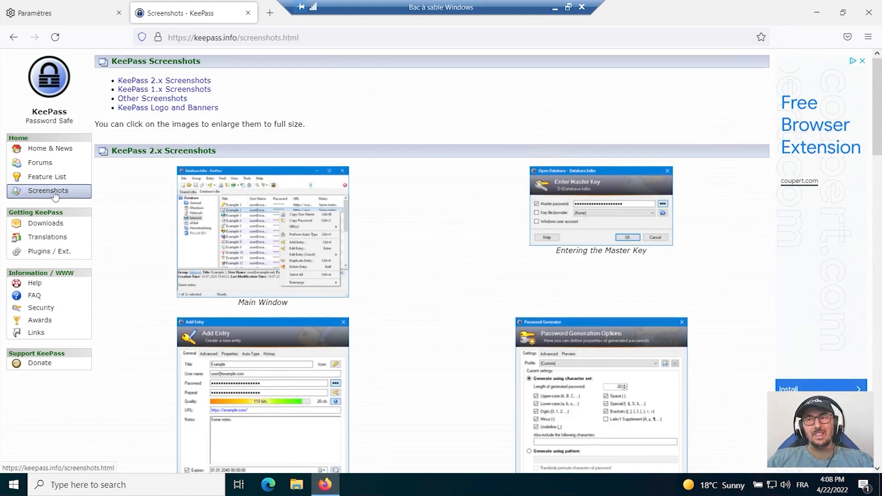
{"action": "left_click", "coordinate": [59, 228]}
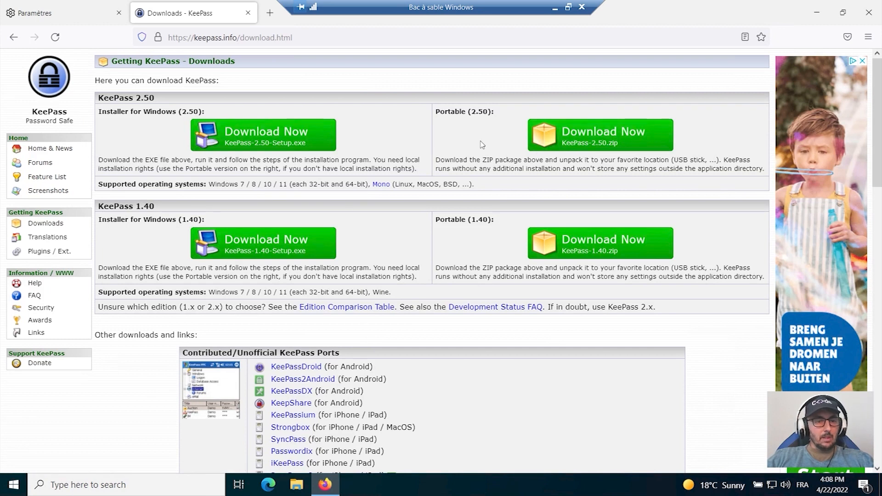
{"action": "left_click", "coordinate": [50, 239]}
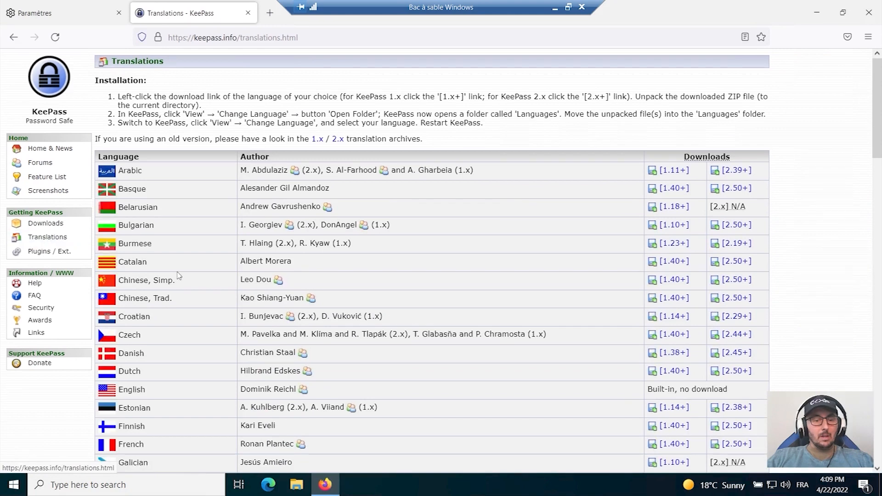
{"action": "scroll", "coordinate": [182, 304], "scroll_direction": "down", "scroll_amount": 2}
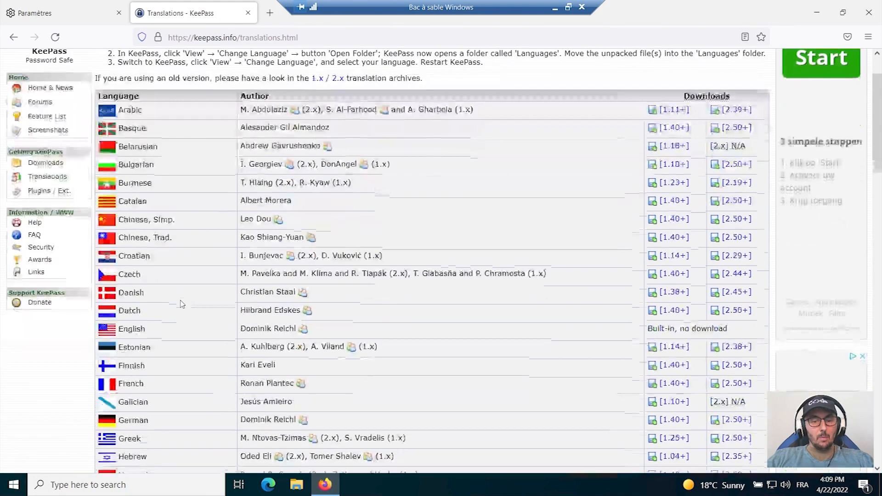
{"action": "scroll", "coordinate": [182, 303], "scroll_direction": "down", "scroll_amount": 2}
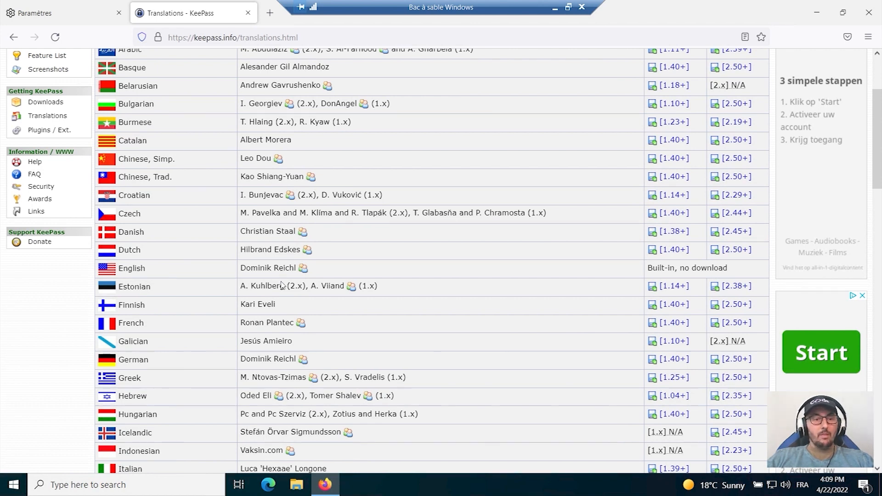
{"action": "scroll", "coordinate": [187, 296], "scroll_direction": "up", "scroll_amount": 3}
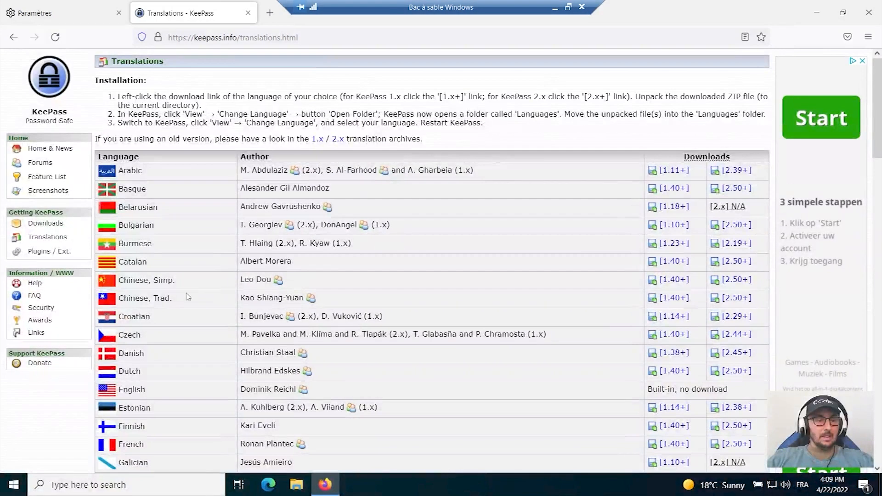
Download the KeePass 2.50 Windows installer from the site's Downloads page, refusing SourceForge's privacy consent.
{"action": "left_click", "coordinate": [47, 228]}
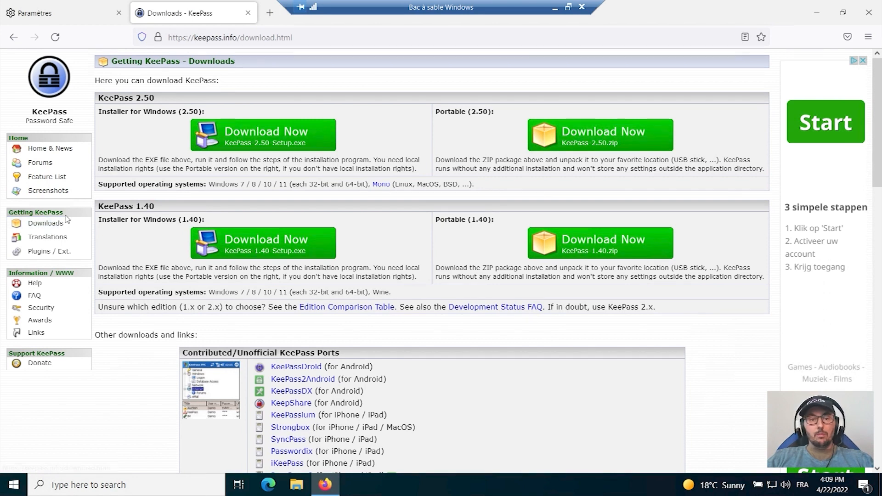
{"action": "left_click", "coordinate": [260, 141]}
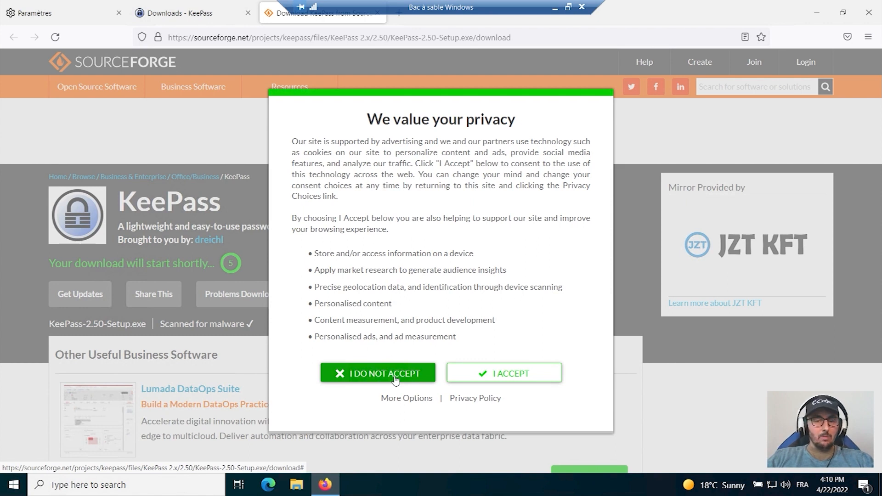
{"action": "left_click", "coordinate": [394, 378]}
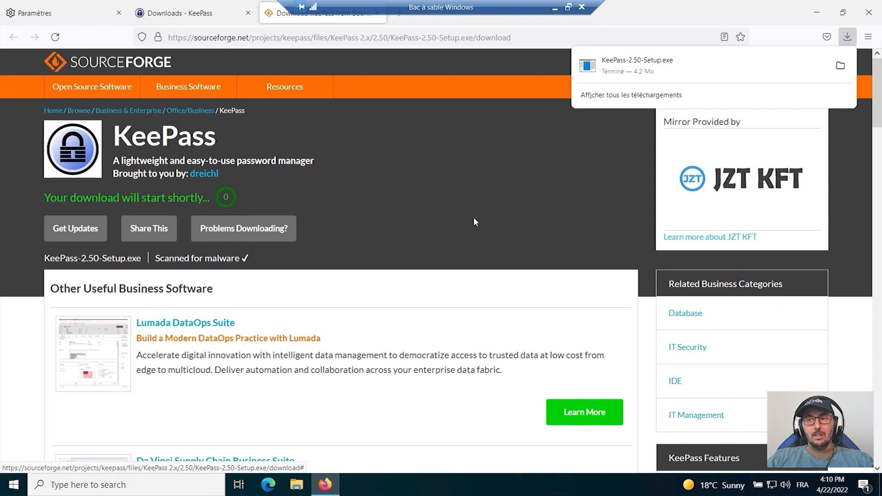
Run KeePass-2.50-Setup.exe with Français as the setup language and accept the licence agreement.
{"action": "left_click", "coordinate": [643, 69]}
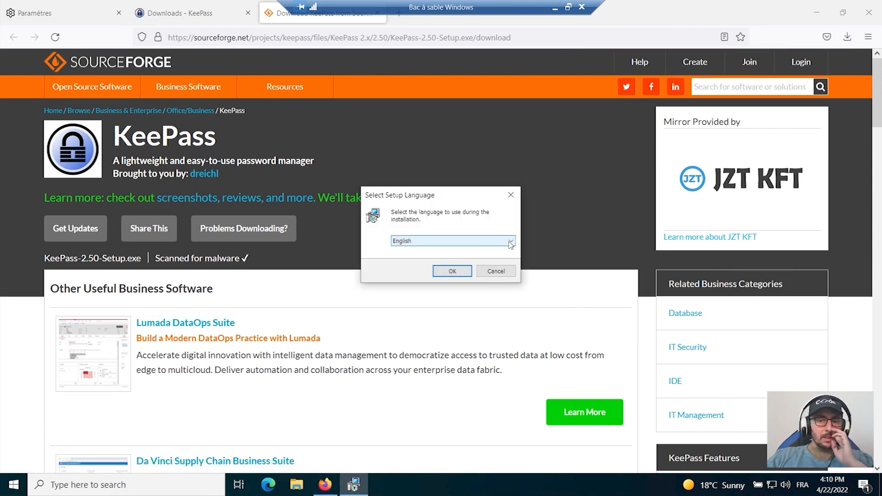
{"action": "left_click", "coordinate": [510, 242]}
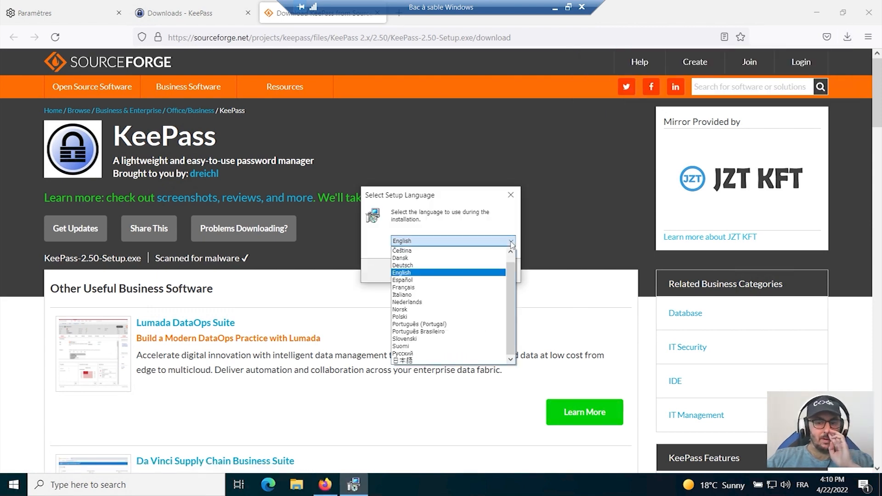
{"action": "left_click", "coordinate": [477, 288]}
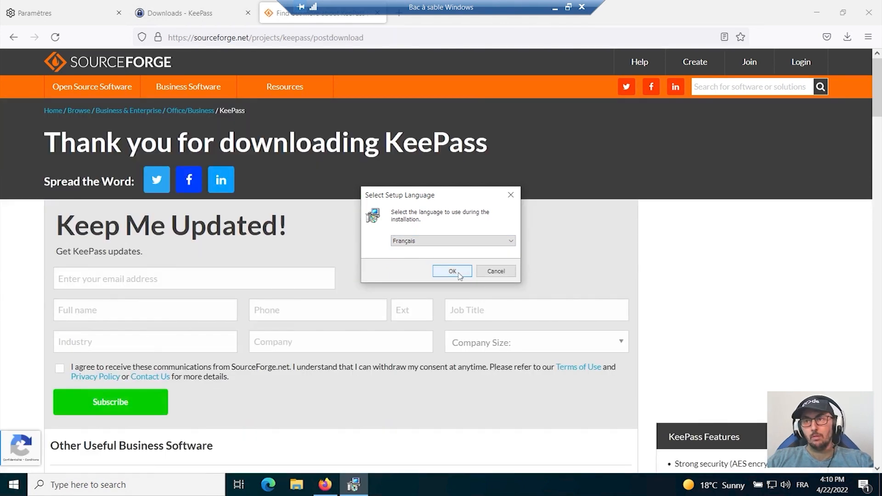
{"action": "left_click", "coordinate": [453, 271]}
{"action": "left_click", "coordinate": [383, 298]}
{"action": "left_click", "coordinate": [502, 333]}
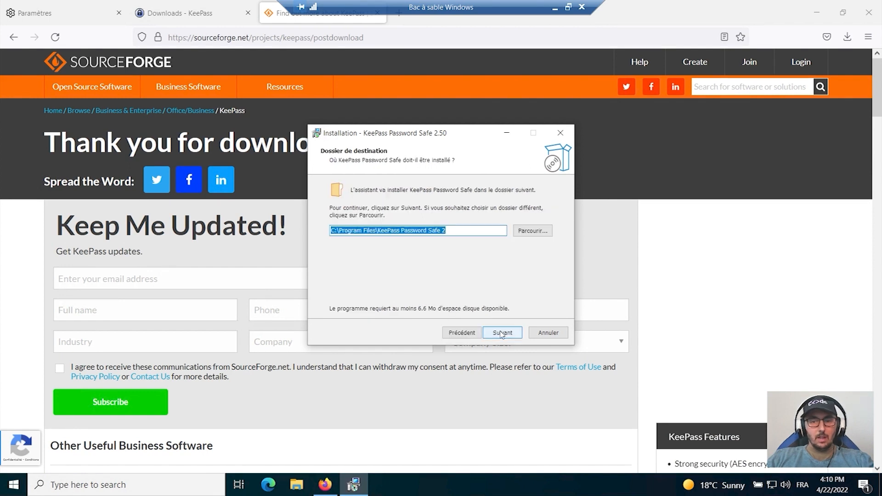
Keep the default destination folder, complete installation and .kdbx association without extra icons, and minimize the browser window.
{"action": "left_click", "coordinate": [503, 334]}
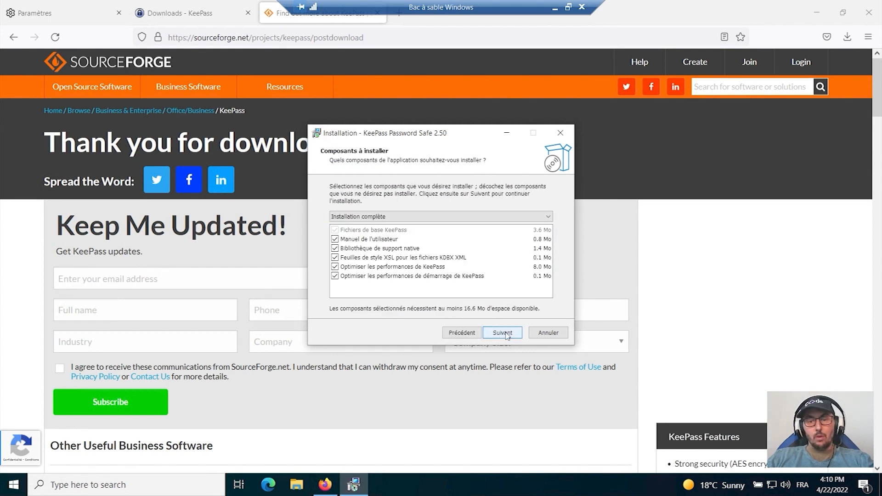
{"action": "left_click", "coordinate": [504, 334]}
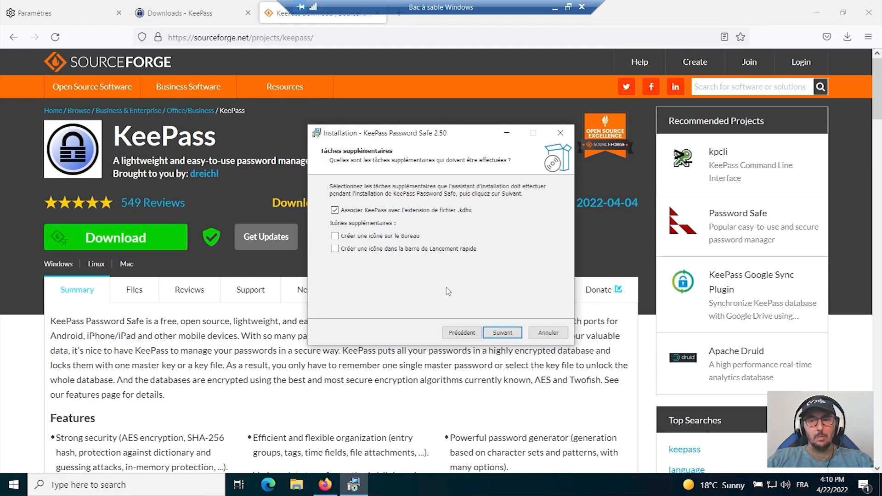
{"action": "left_click", "coordinate": [818, 13]}
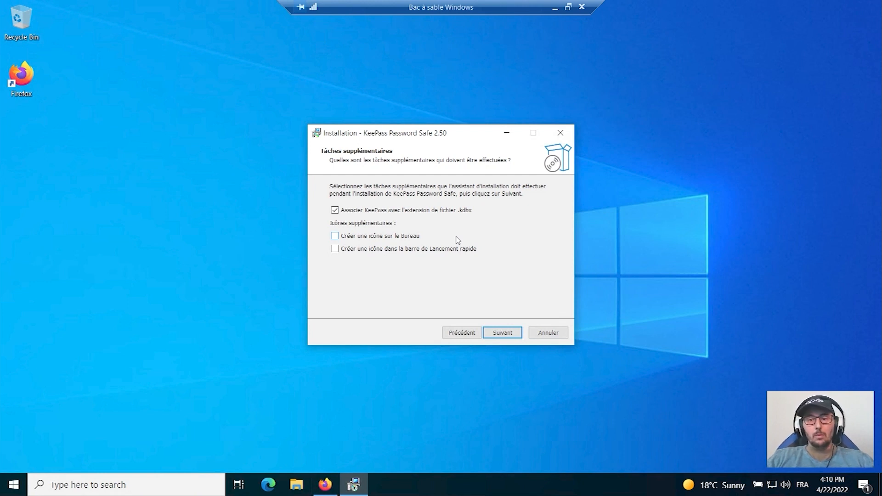
{"action": "left_click", "coordinate": [509, 334]}
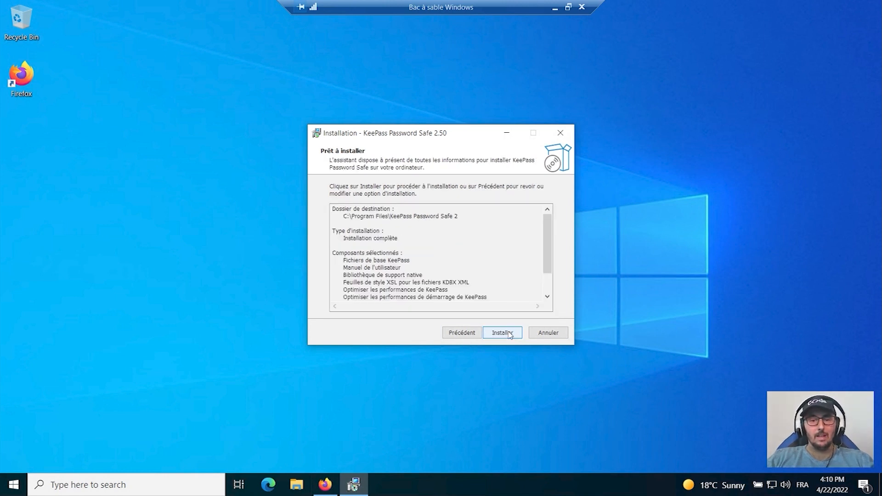
Install KeePass Password Safe 2.50 with the chosen options, launch it on completion, and enable the automatic update check.
{"action": "left_click", "coordinate": [510, 335]}
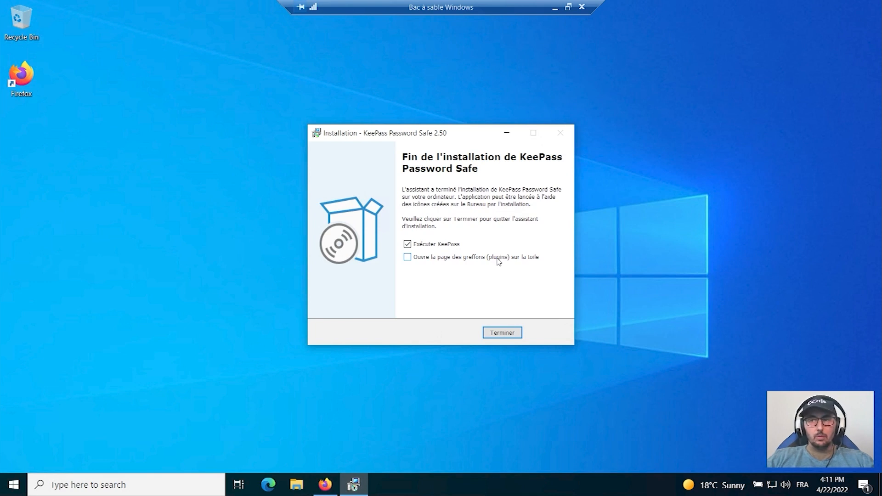
{"action": "left_click", "coordinate": [499, 332]}
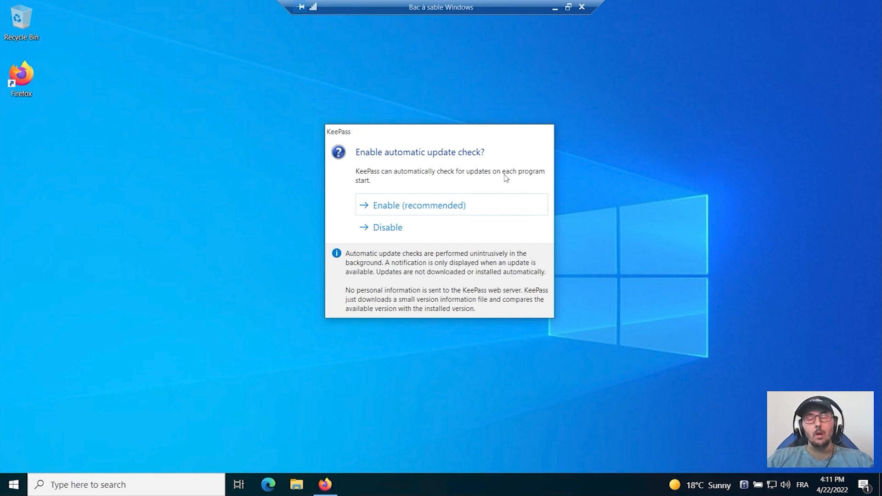
{"action": "left_click", "coordinate": [435, 211]}
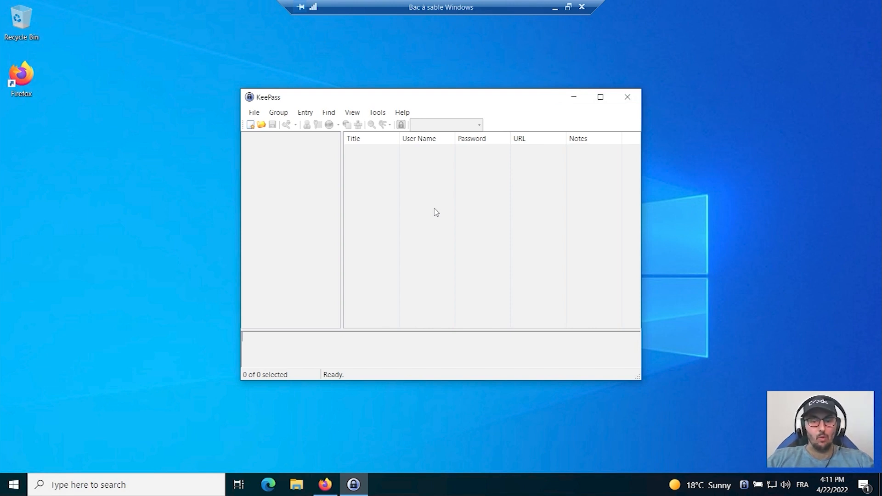
Switch to Firefox and download the French [2.50+] language file from the KeePass site's Translations page.
{"action": "left_click", "coordinate": [325, 485]}
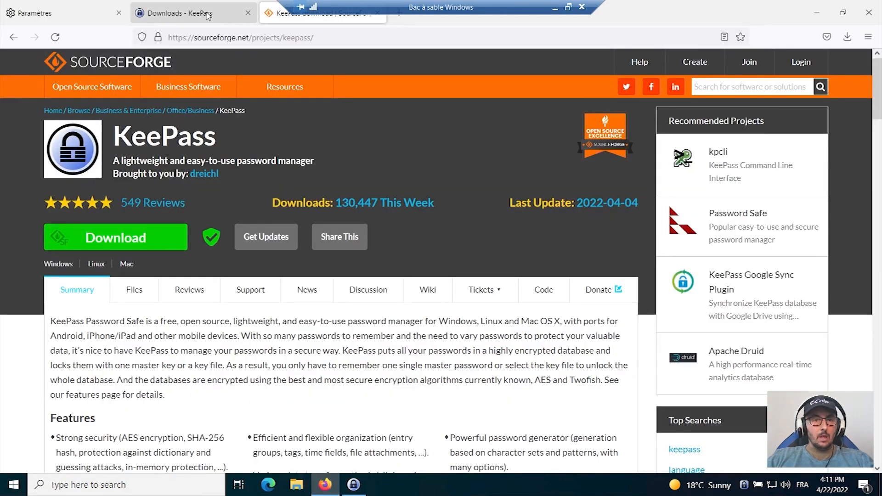
{"action": "left_click", "coordinate": [208, 16]}
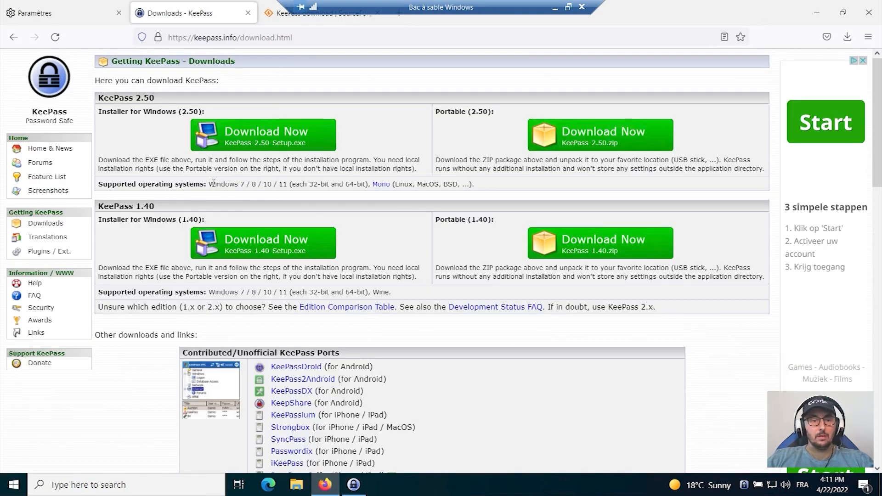
{"action": "left_click", "coordinate": [54, 243]}
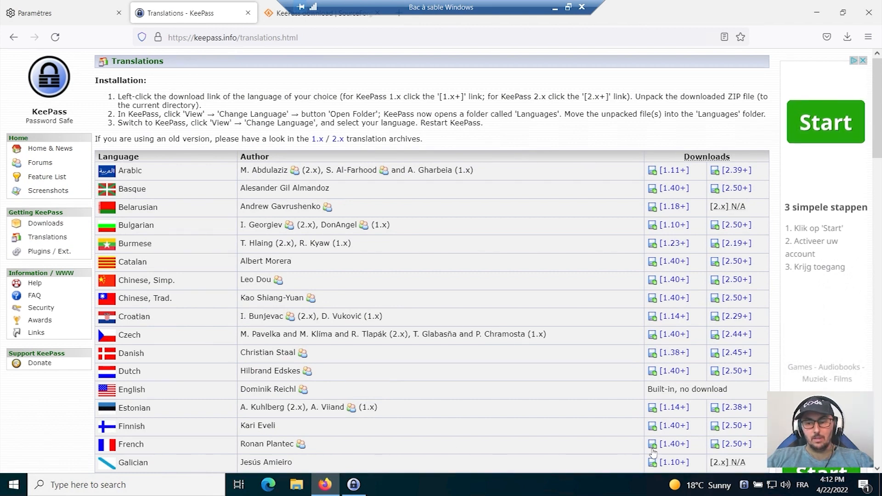
{"action": "left_click", "coordinate": [738, 445]}
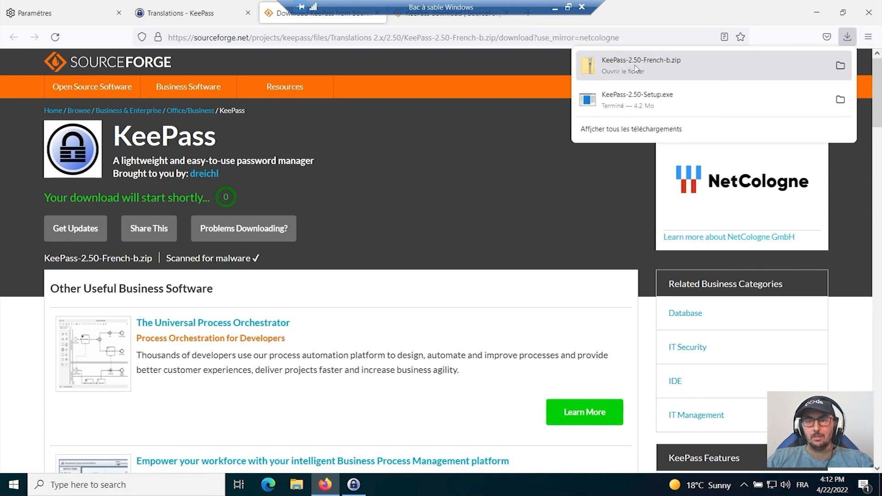
Open the downloaded KeePass-2.50-French-b.zip archive and copy its French.lngx file.
{"action": "left_click", "coordinate": [667, 68]}
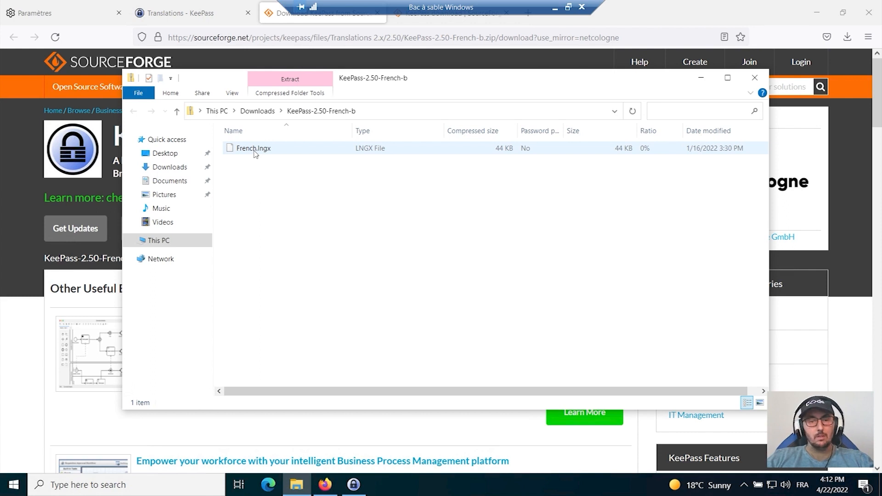
{"action": "left_click", "coordinate": [287, 151]}
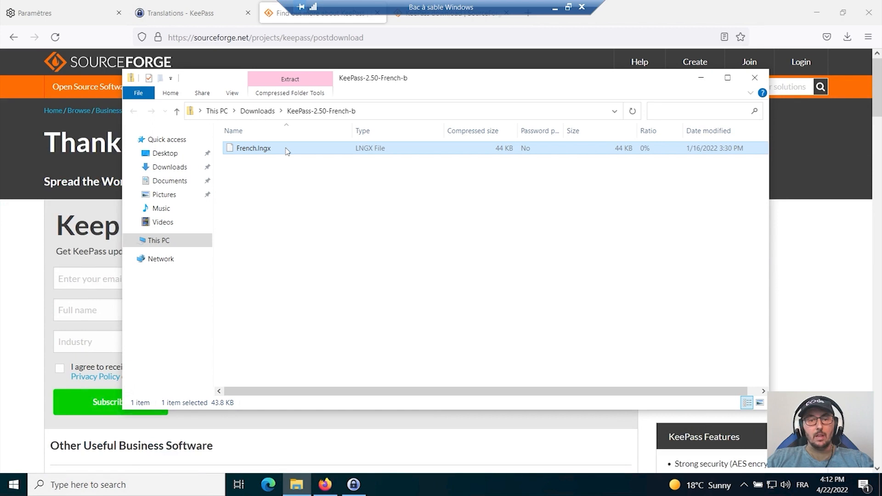
{"action": "right_click", "coordinate": [287, 151]}
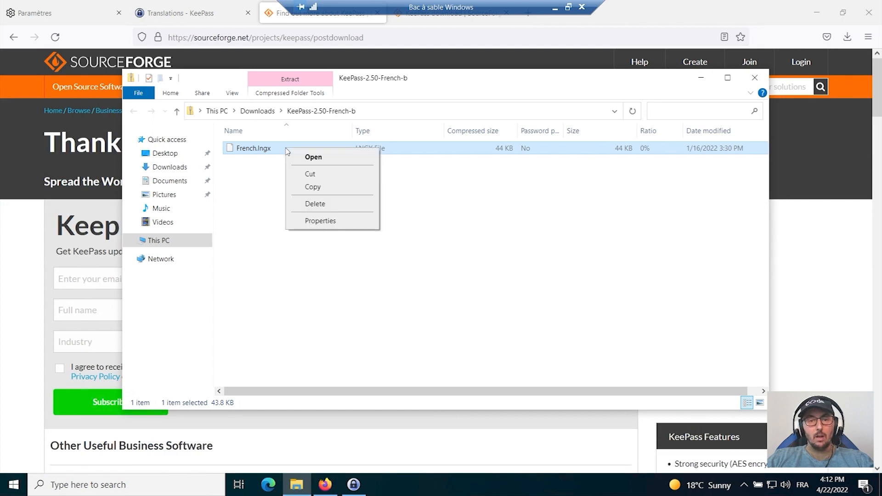
{"action": "left_click", "coordinate": [313, 188]}
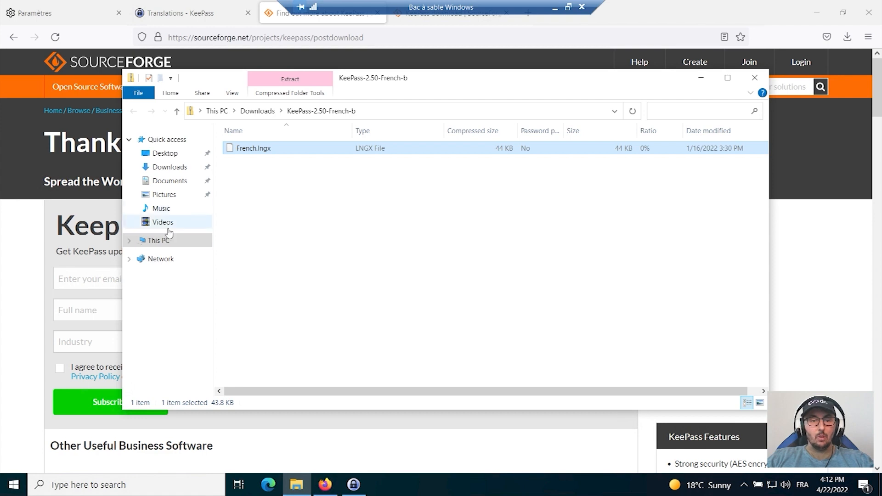
Paste French.lngx into C:\Program Files\KeePass Password Safe 2\Languages, close the folder window and minimize the browser.
{"action": "left_click", "coordinate": [163, 244]}
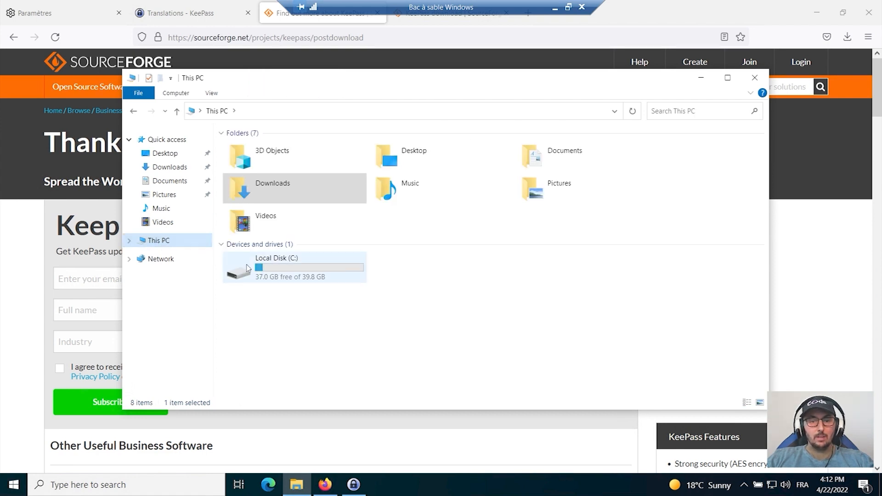
{"action": "double_click", "coordinate": [261, 269]}
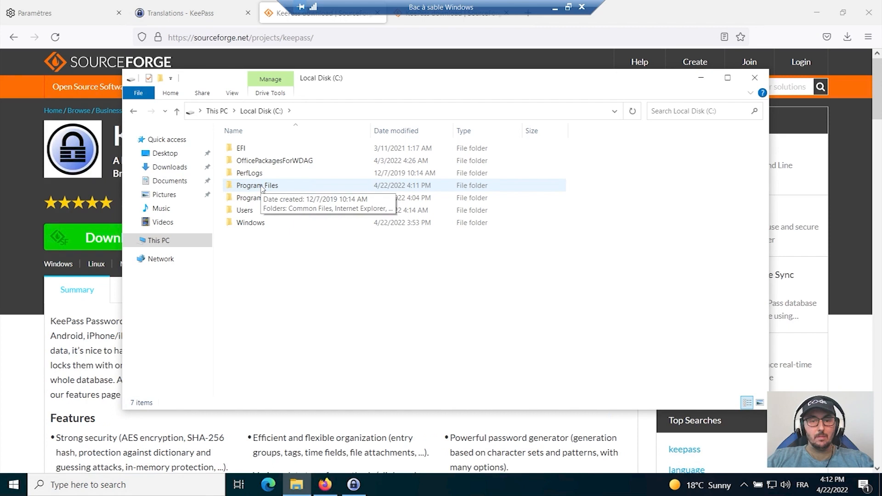
{"action": "double_click", "coordinate": [261, 187]}
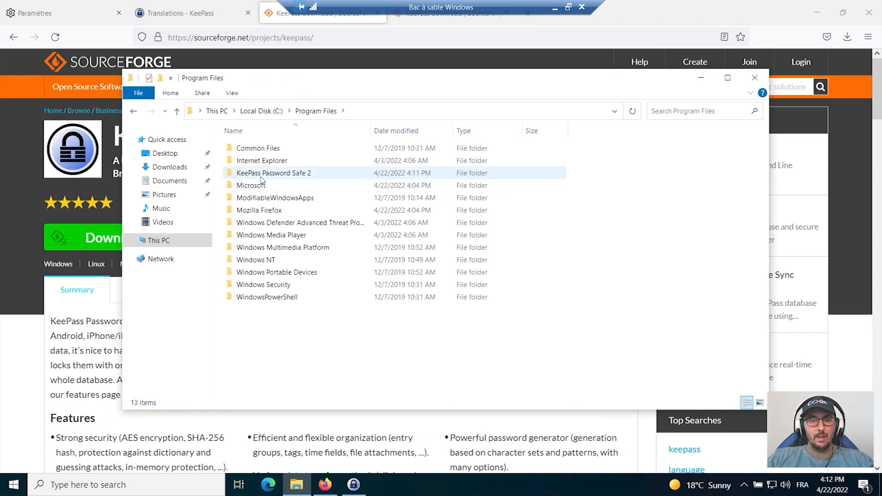
{"action": "mouse_move", "coordinate": [263, 178]}
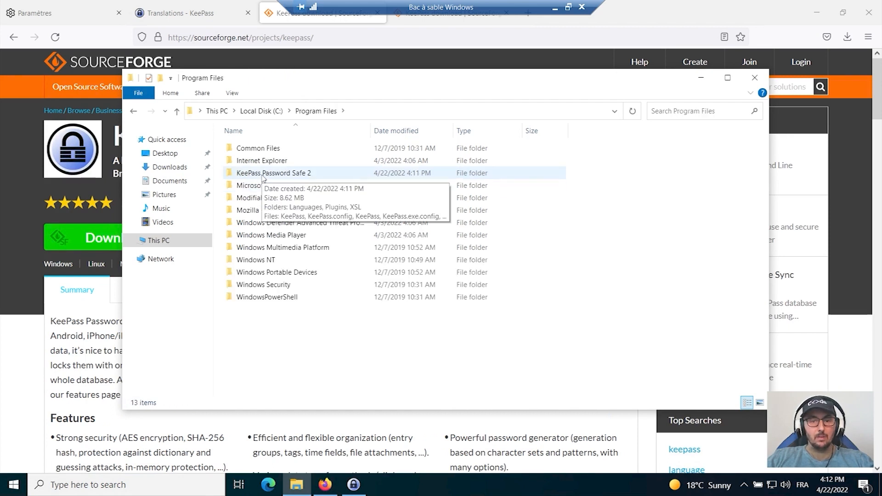
{"action": "double_click", "coordinate": [263, 175]}
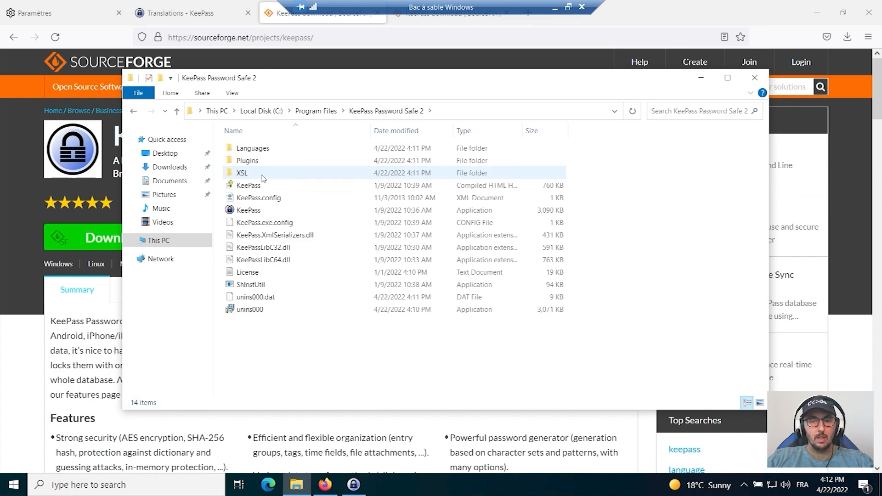
{"action": "mouse_move", "coordinate": [268, 151]}
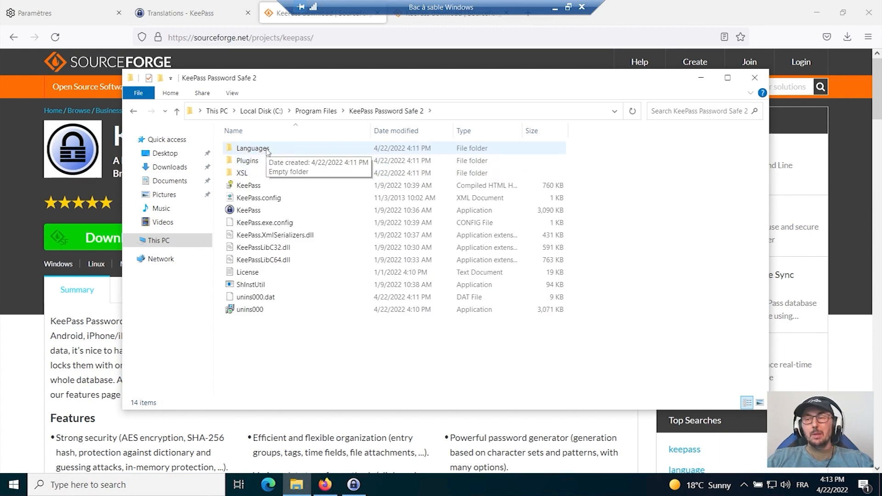
{"action": "double_click", "coordinate": [267, 150]}
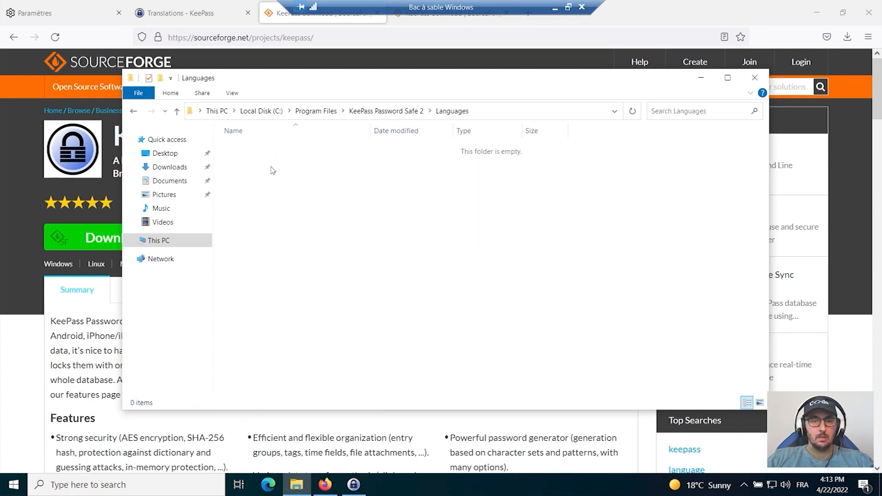
{"action": "right_click", "coordinate": [271, 168]}
{"action": "left_click", "coordinate": [306, 248]}
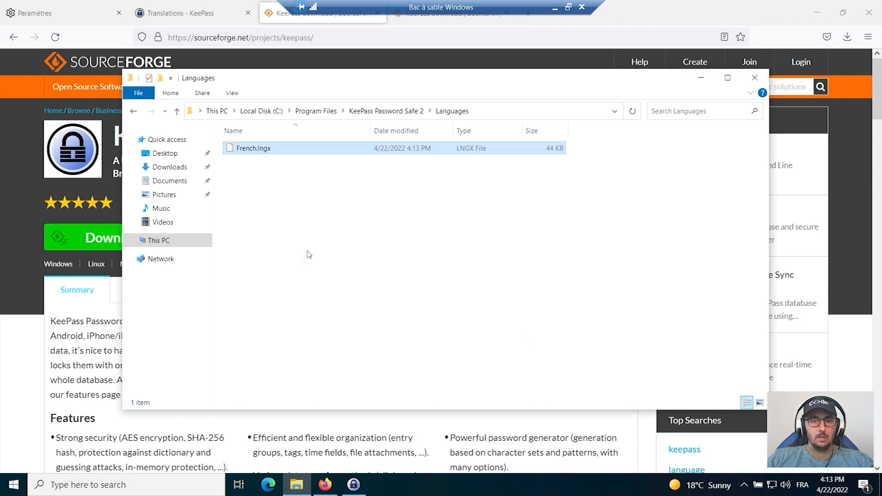
{"action": "left_click", "coordinate": [318, 227]}
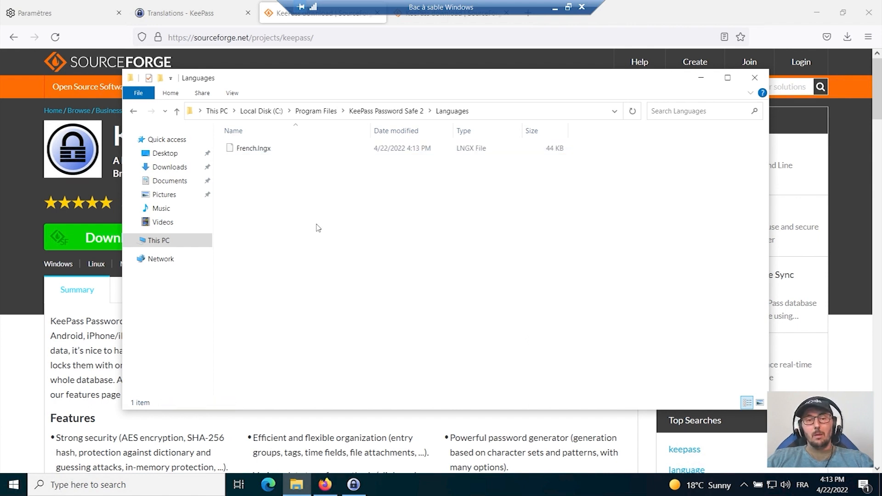
{"action": "left_click", "coordinate": [754, 77]}
{"action": "left_click", "coordinate": [816, 13]}
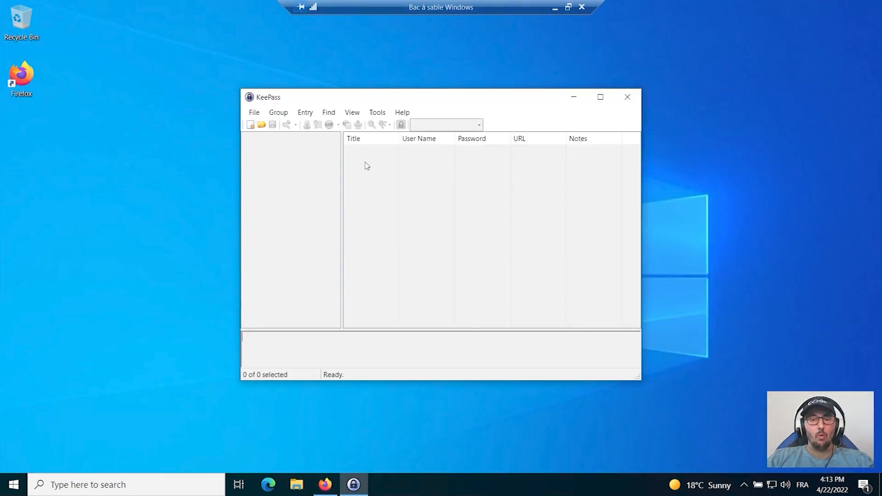
Change the KeePass interface language to French (Français) and restart the program to load it.
{"action": "left_click", "coordinate": [352, 112]}
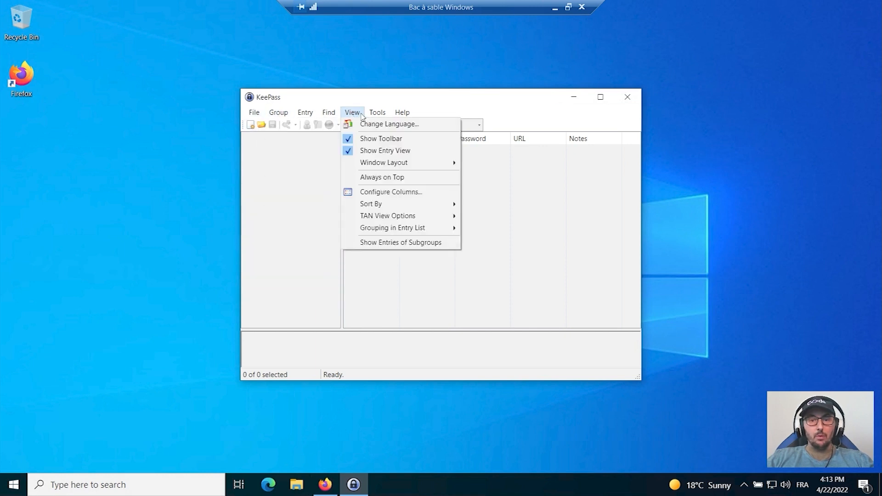
{"action": "left_click", "coordinate": [370, 125]}
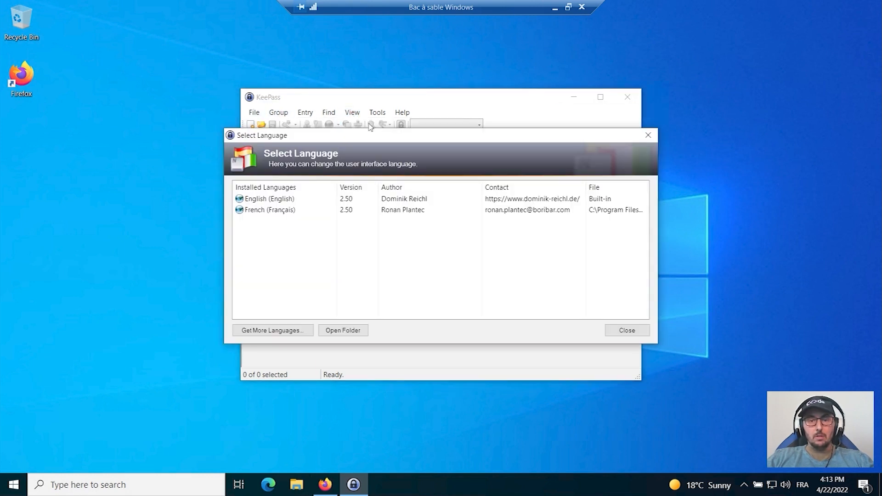
{"action": "double_click", "coordinate": [265, 212]}
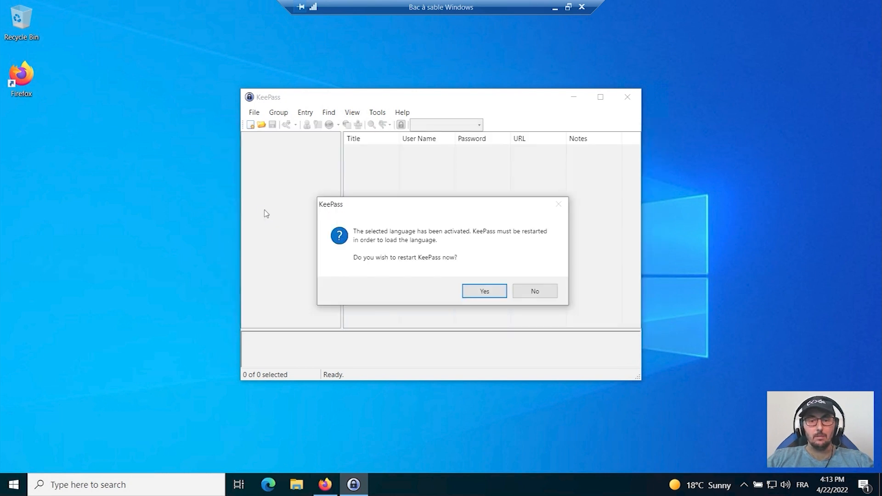
{"action": "left_click", "coordinate": [489, 293]}
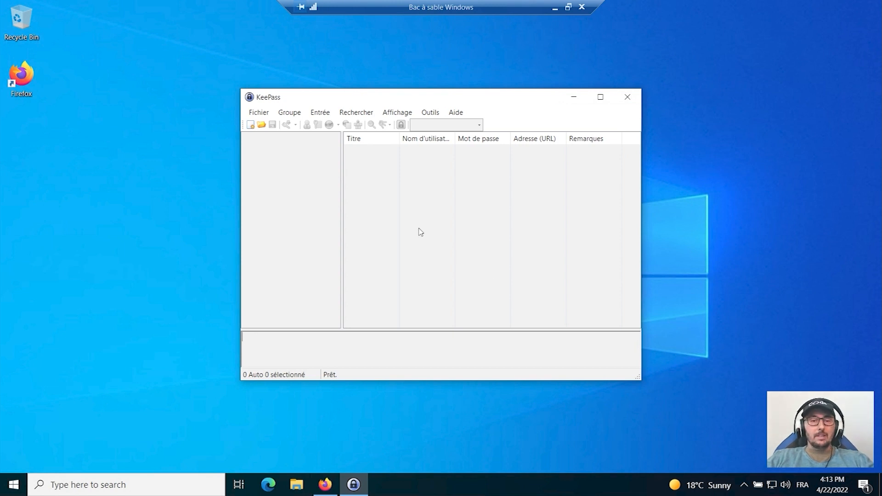
{"action": "left_click", "coordinate": [258, 113]}
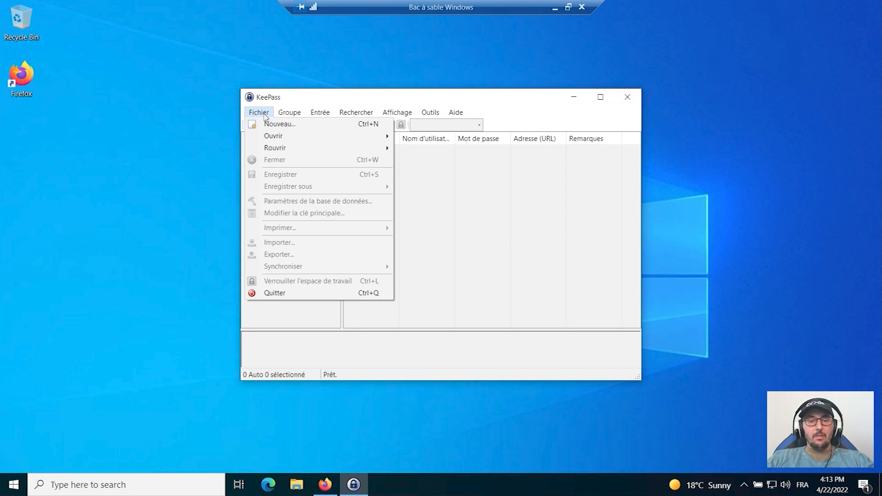
{"action": "mouse_move", "coordinate": [286, 114]}
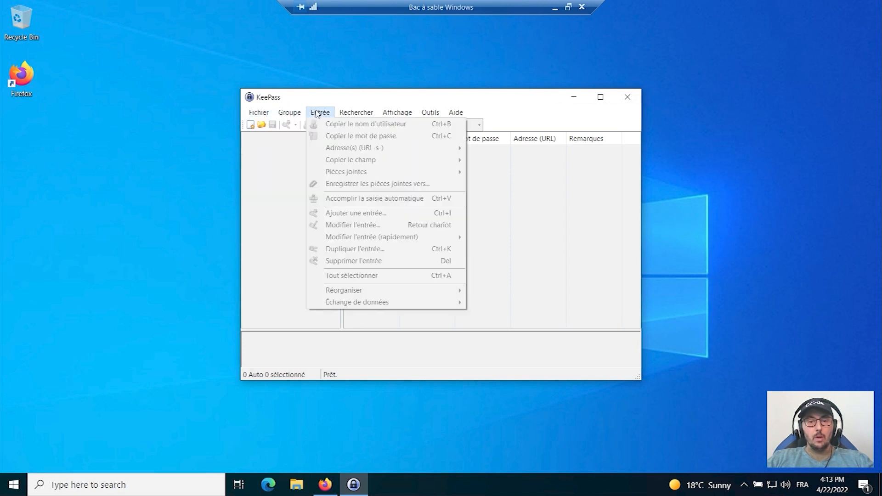
{"action": "mouse_move", "coordinate": [372, 114]}
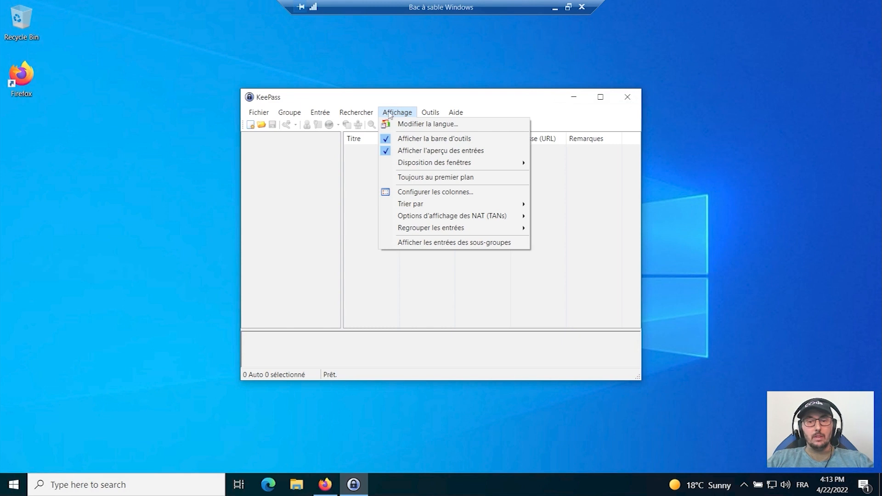
{"action": "mouse_move", "coordinate": [435, 113]}
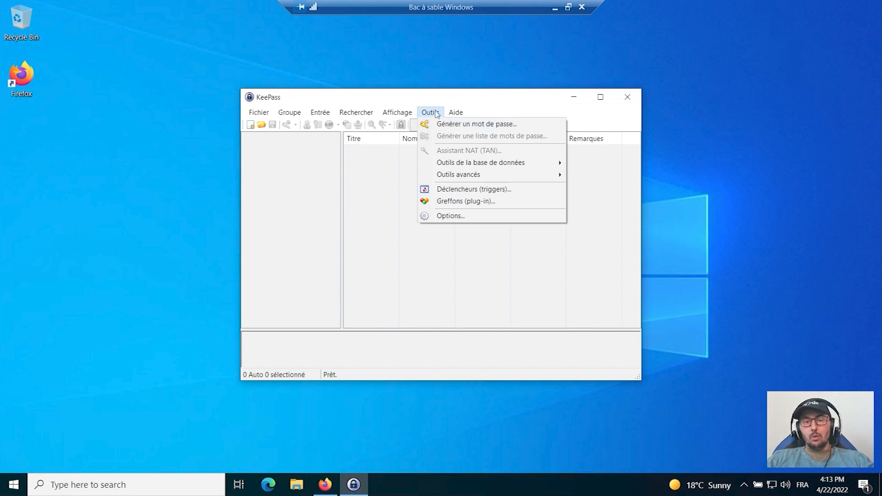
Create a new password database and save it in the Documents folder as Base-de-donnees-Maman in KDBX format.
{"action": "mouse_move", "coordinate": [255, 117]}
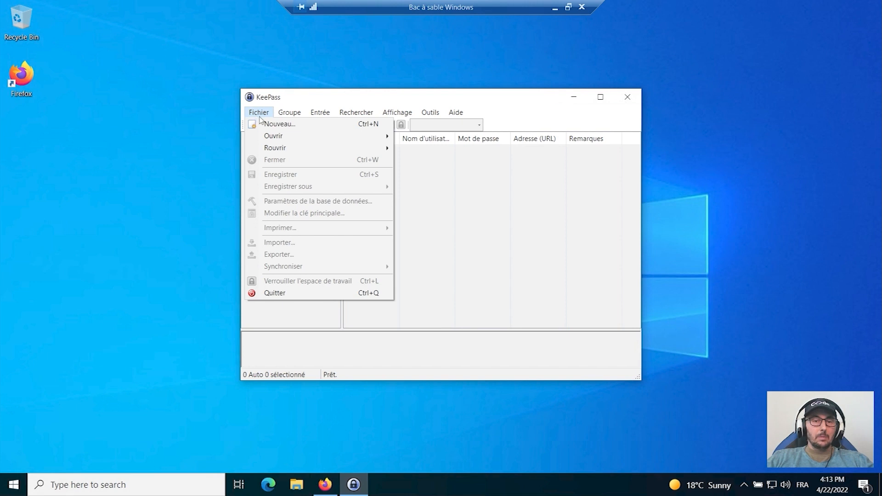
{"action": "left_click", "coordinate": [274, 124]}
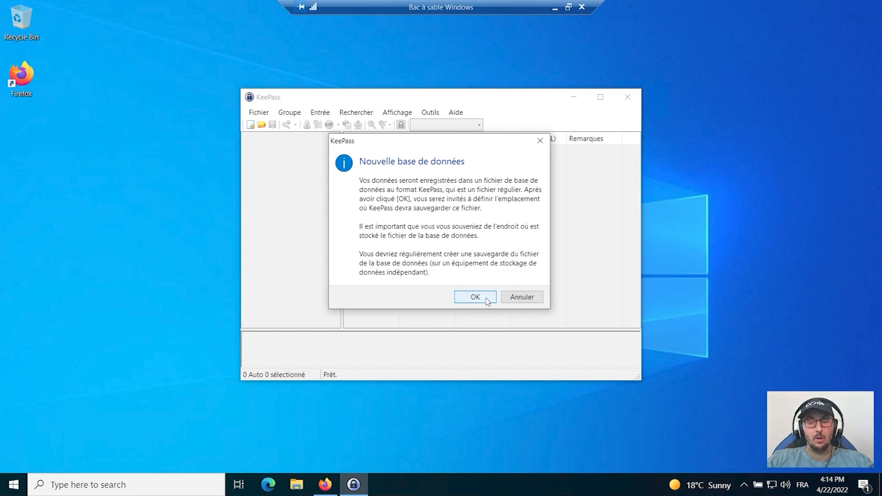
{"action": "key", "text": "ctrl+n"}
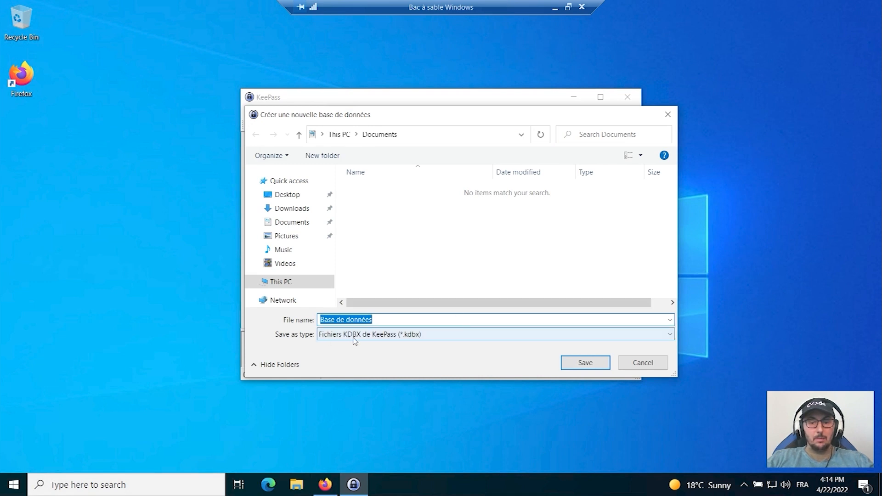
{"action": "left_click", "coordinate": [380, 319]}
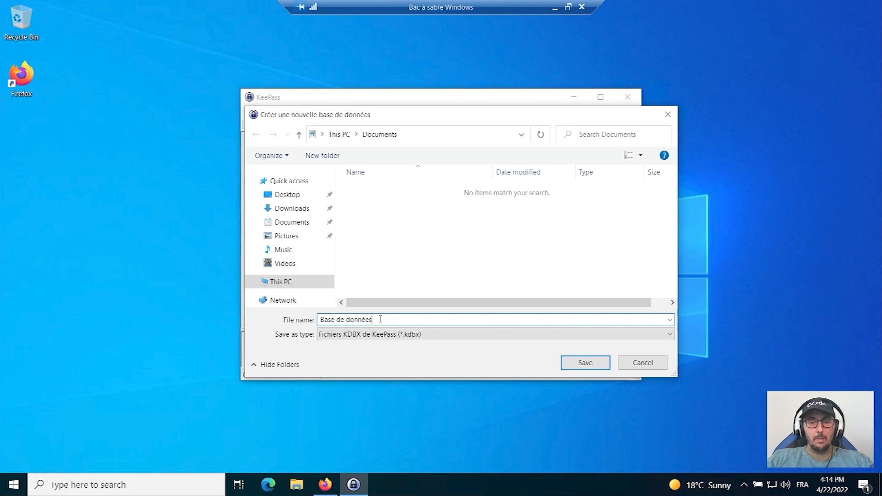
{"action": "type", "text": "Maman"}
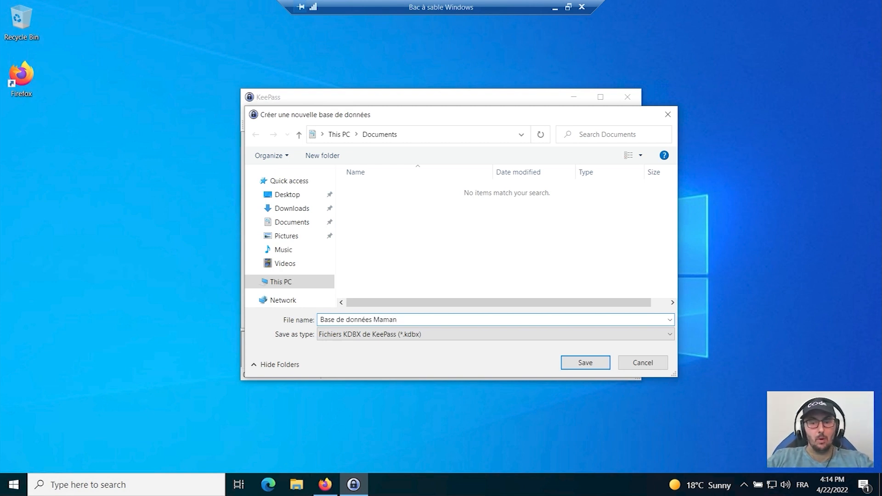
{"action": "left_click", "coordinate": [374, 319]}
{"action": "key", "text": "BackSpace"}
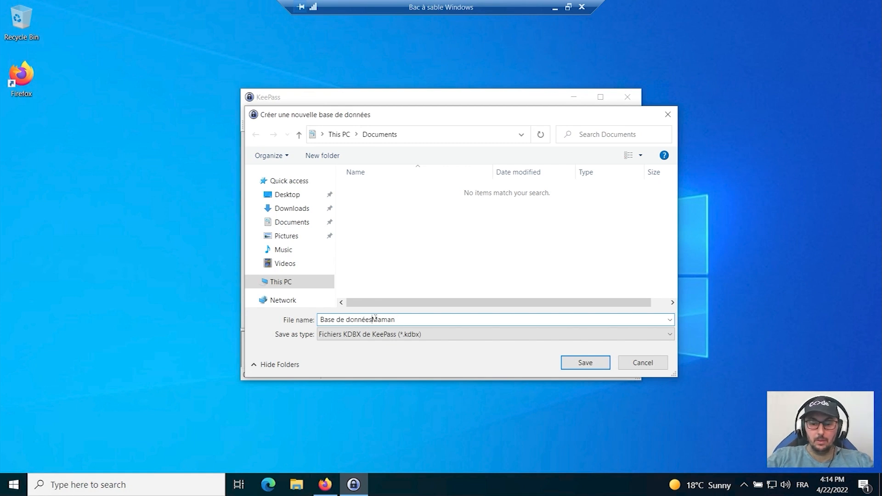
{"action": "type", "text": "-"}
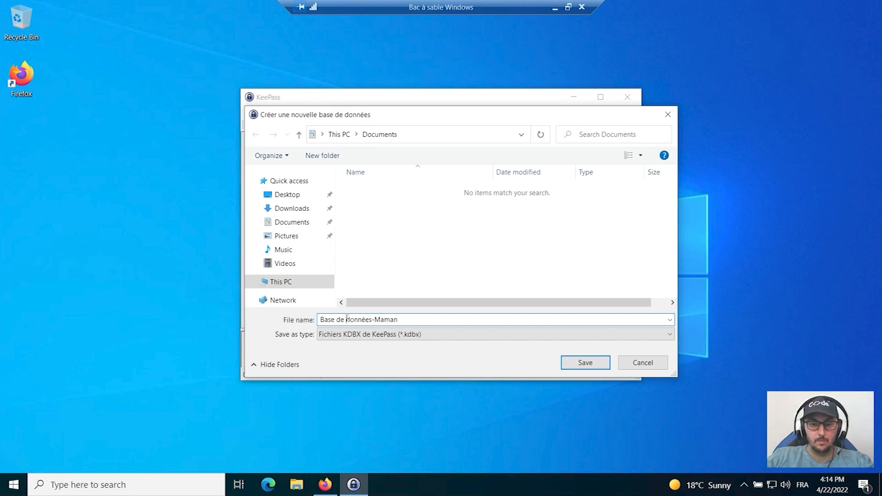
{"action": "left_click", "coordinate": [346, 320]}
{"action": "key", "text": "BackSpace"}
{"action": "type", "text": "-"}
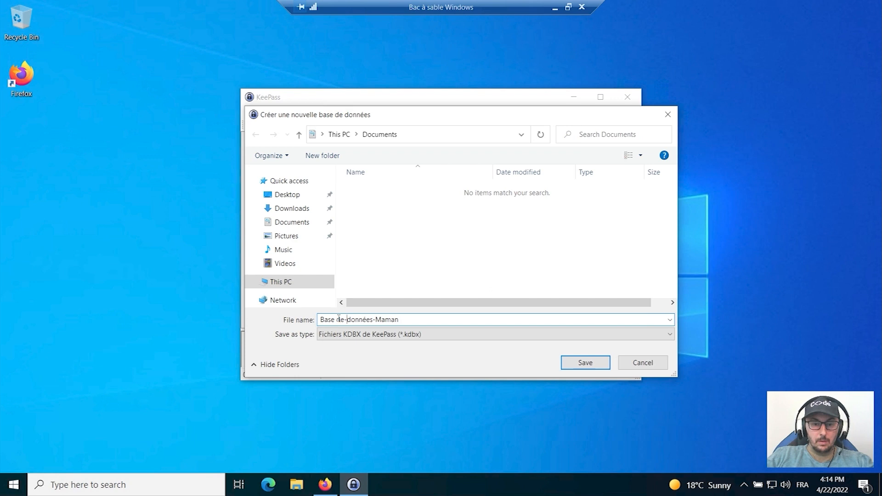
{"action": "left_click", "coordinate": [337, 320]}
{"action": "key", "text": "BackSpace"}
{"action": "type", "text": "-"}
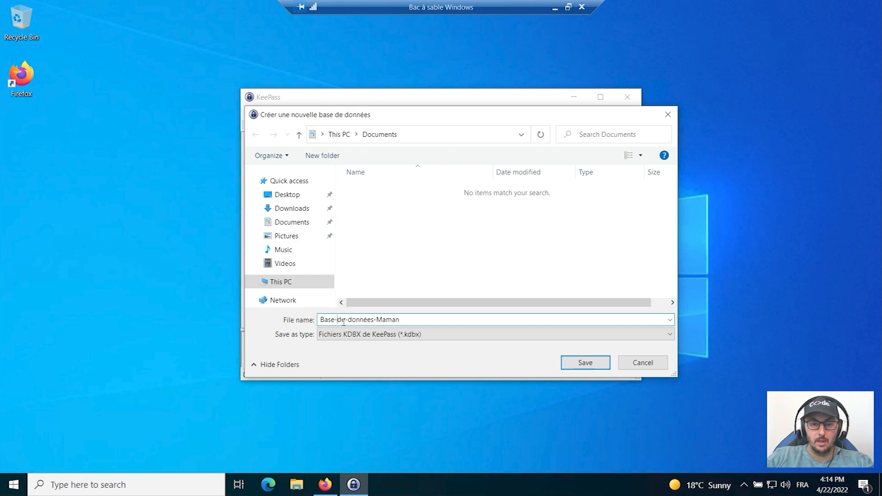
{"action": "left_click", "coordinate": [368, 319]}
{"action": "key", "text": "BackSpace"}
{"action": "type", "text": "e"}
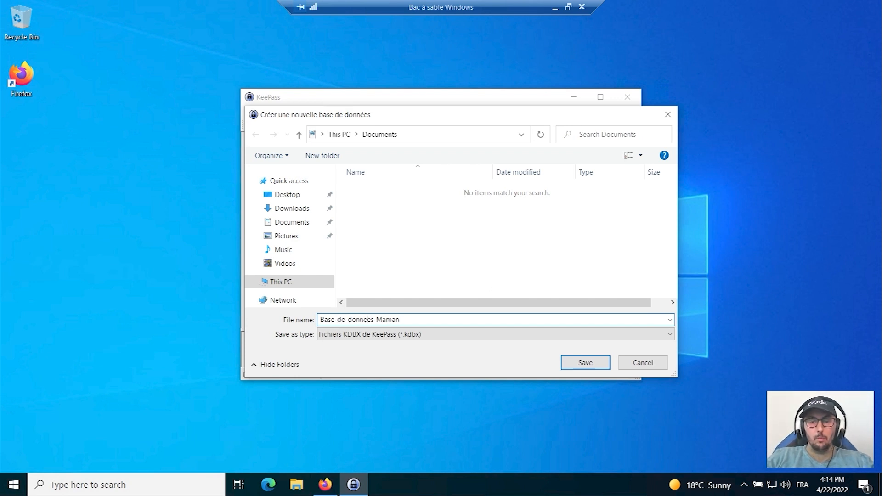
{"action": "left_click", "coordinate": [585, 363]}
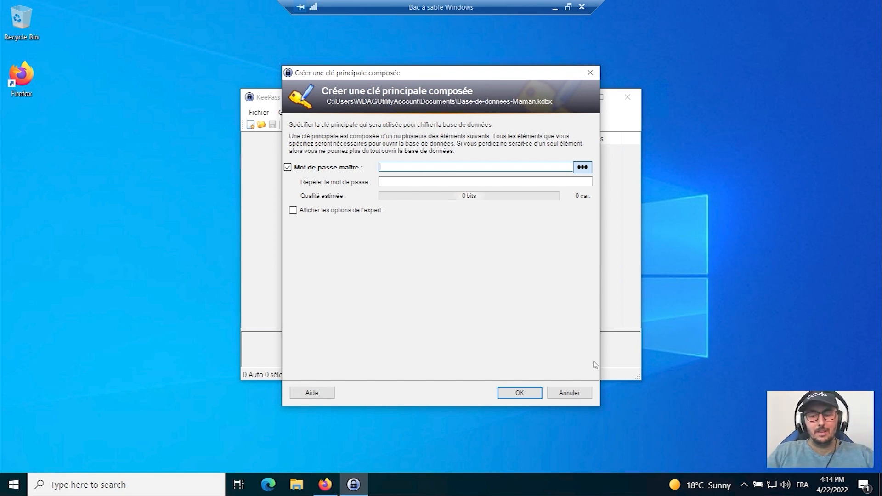
Enter the master password for the new database, reveal it to check the spelling, and accept it.
{"action": "type", "text": "a"}
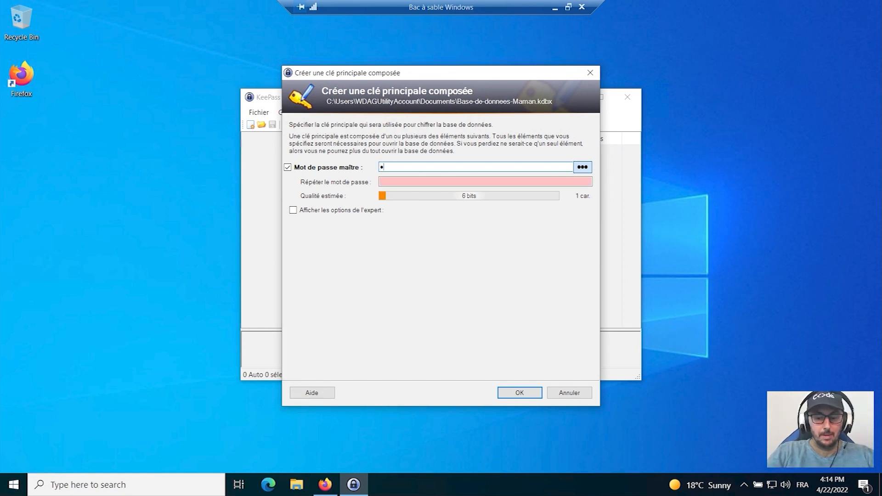
{"action": "type", "text": "aaaaaaaaaaaaa"}
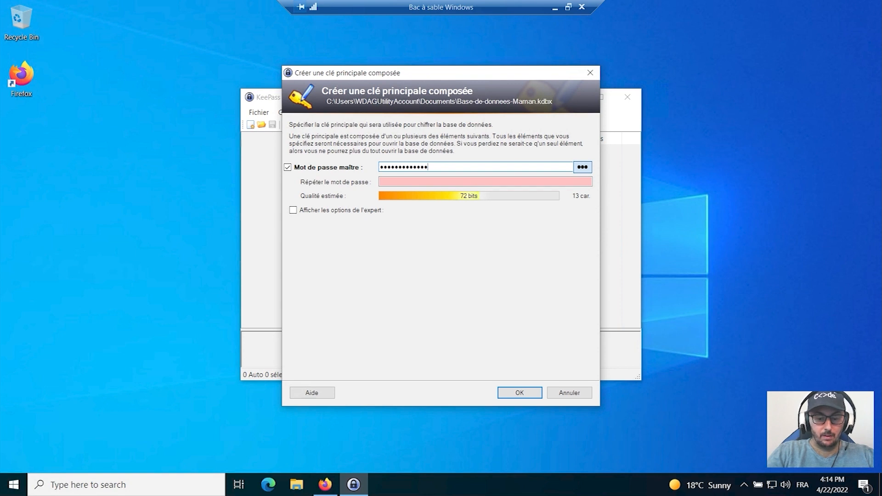
{"action": "type", "text": "aa"}
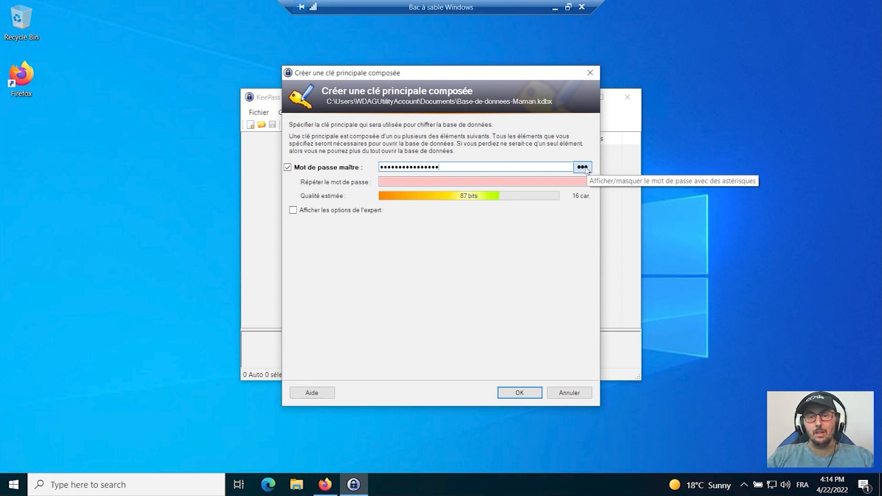
{"action": "left_click", "coordinate": [584, 168]}
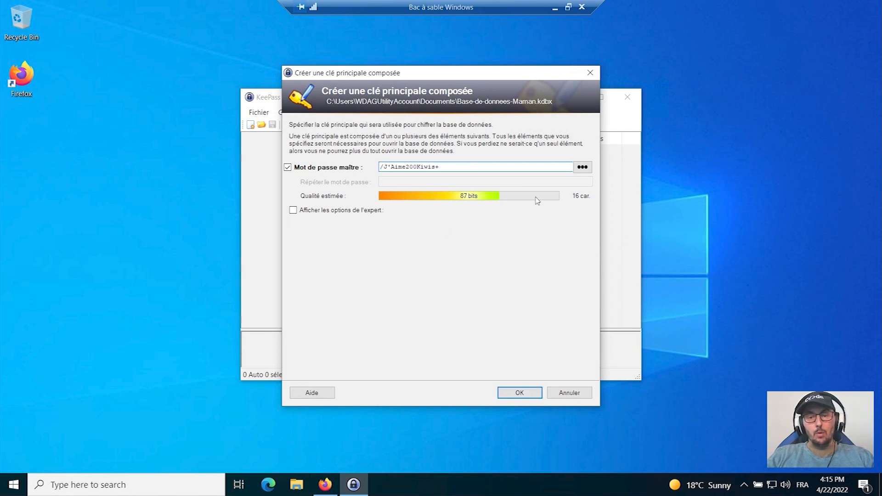
{"action": "left_click", "coordinate": [519, 393]}
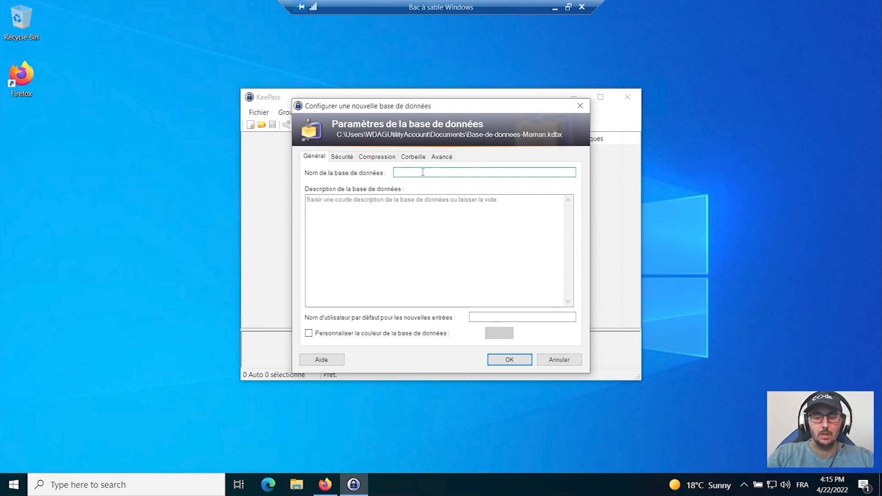
Name the database Maman with a magenta custom colour, accept its settings and choose to print the emergency sheet.
{"action": "type", "text": "Maman"}
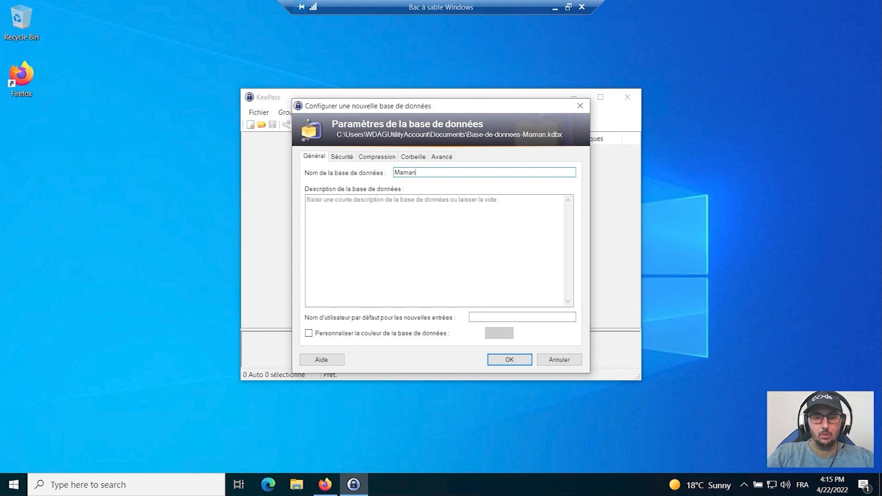
{"action": "type", "text": "_"}
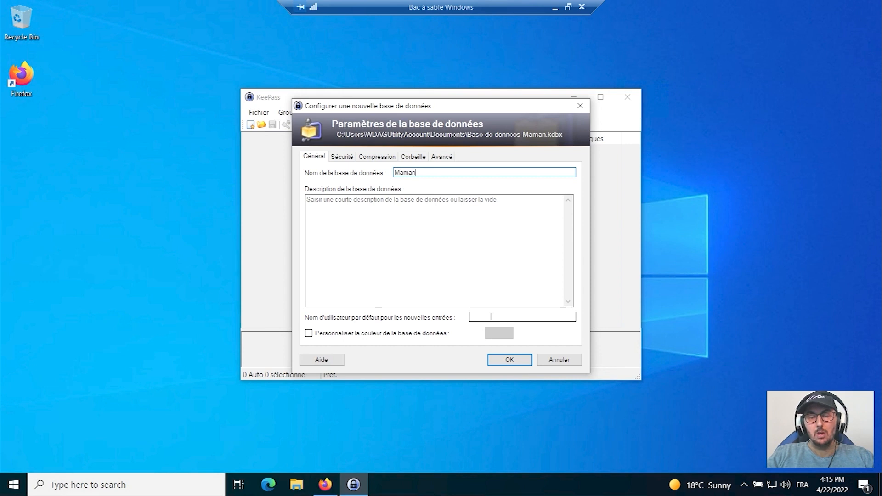
{"action": "left_click", "coordinate": [309, 333]}
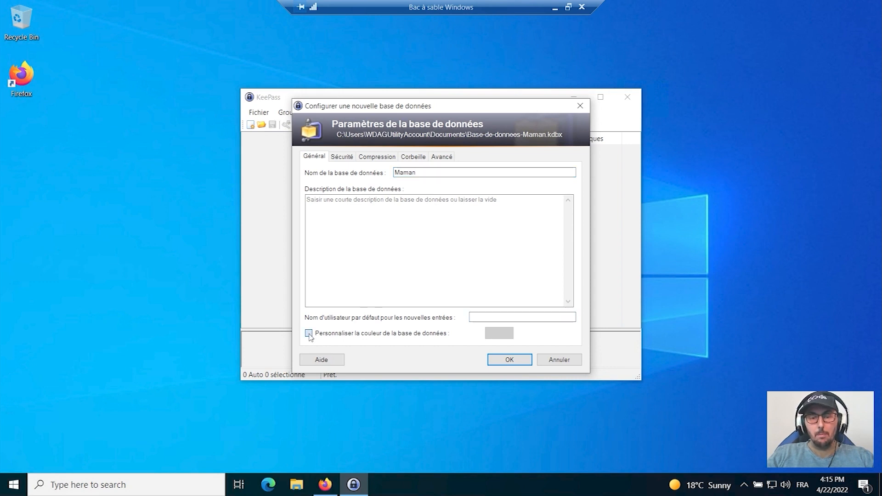
{"action": "left_click", "coordinate": [486, 332]}
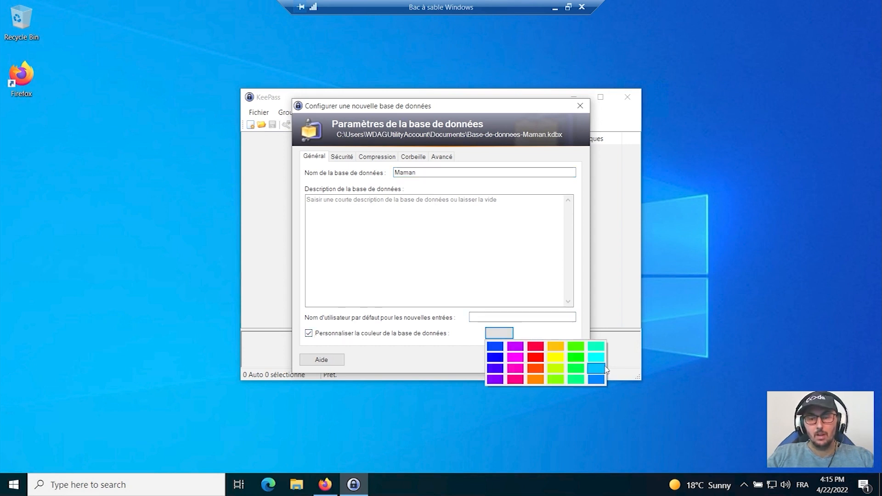
{"action": "left_click", "coordinate": [515, 358]}
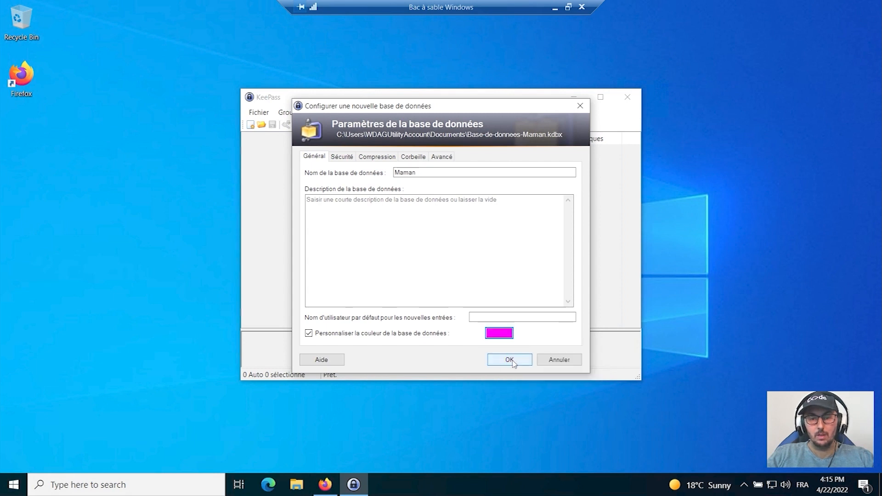
{"action": "left_click", "coordinate": [509, 360]}
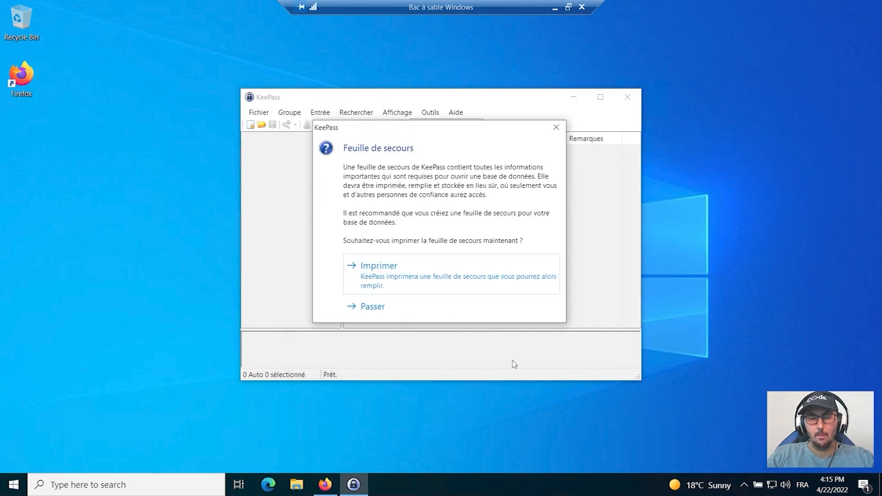
{"action": "left_click", "coordinate": [416, 285]}
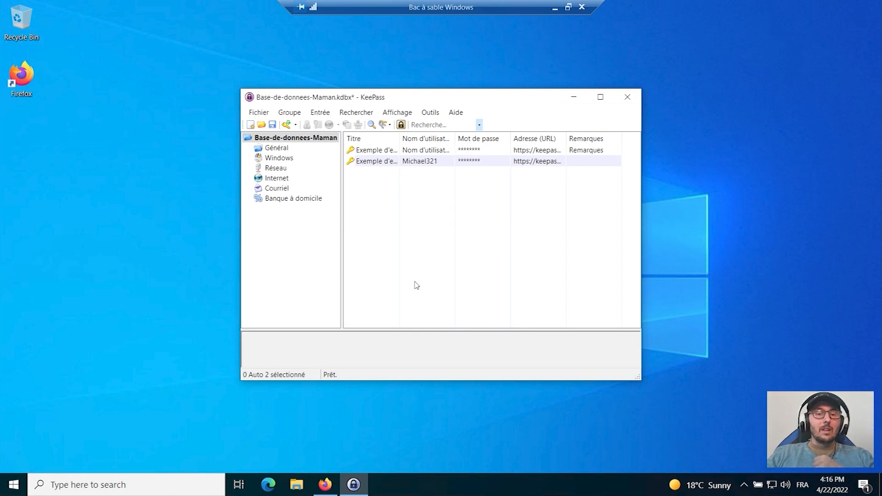
Maximize the database window and look through the groups Général, Windows, Réseau, Internet, Courriel and Banque à domicile.
{"action": "left_click", "coordinate": [600, 97]}
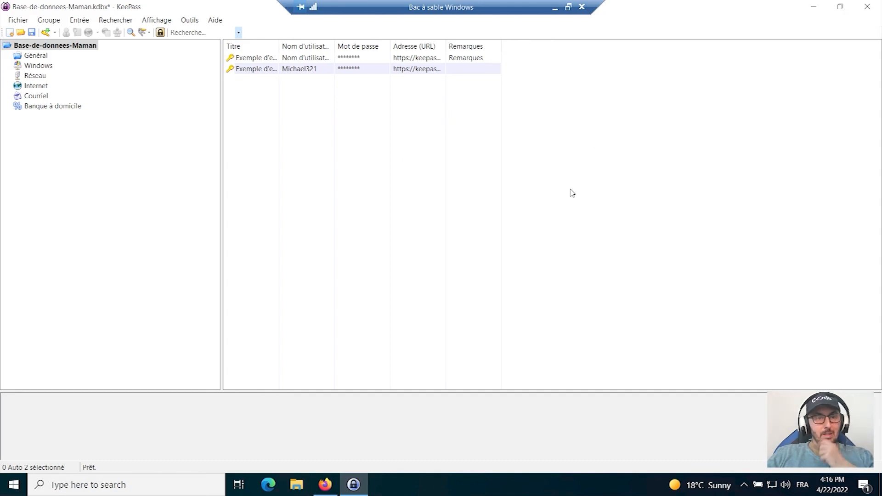
{"action": "left_click", "coordinate": [41, 56]}
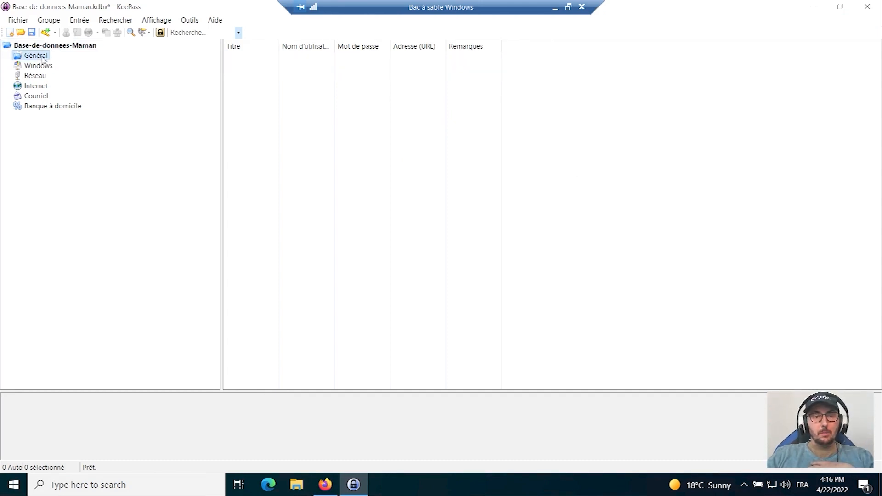
{"action": "left_click", "coordinate": [44, 67]}
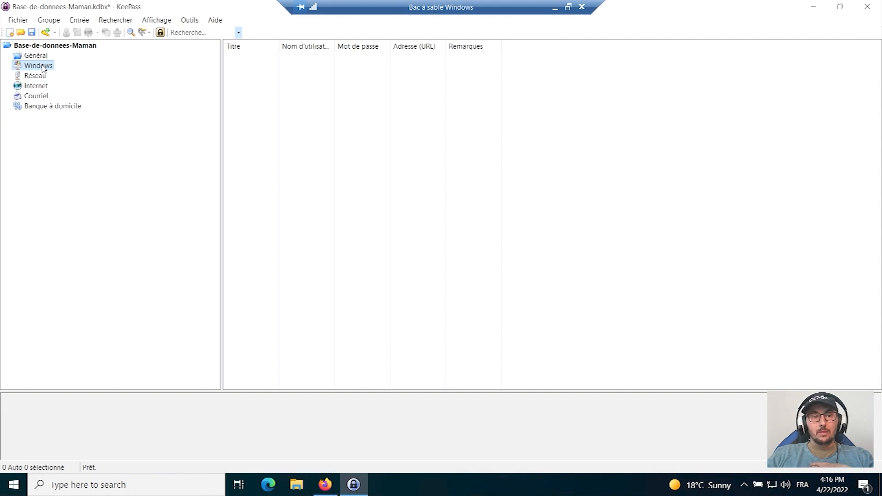
{"action": "left_click", "coordinate": [44, 76]}
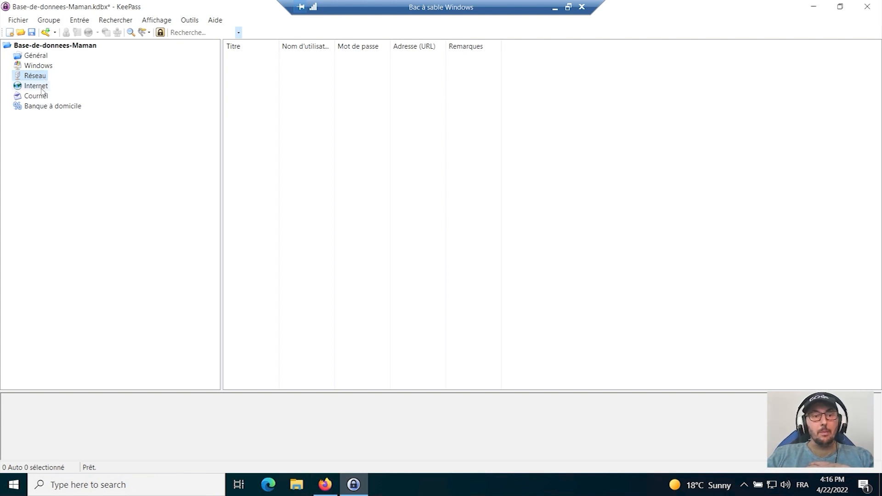
{"action": "left_click", "coordinate": [42, 89]}
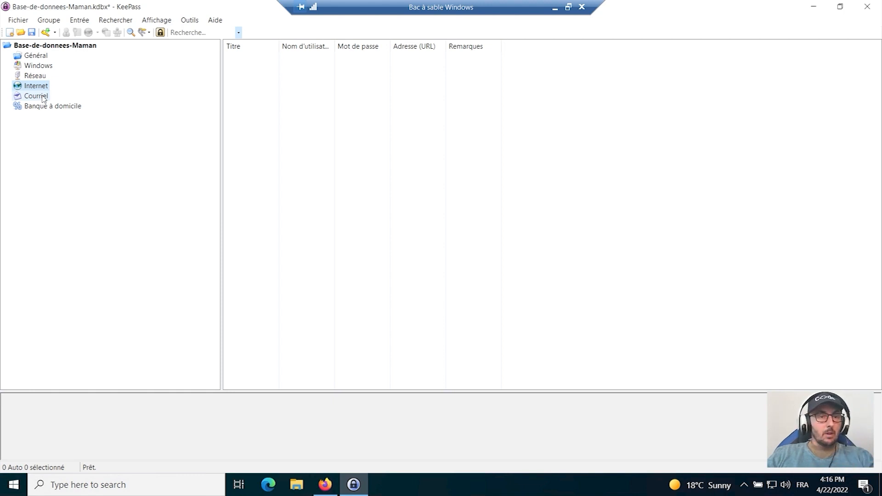
{"action": "left_click", "coordinate": [44, 99]}
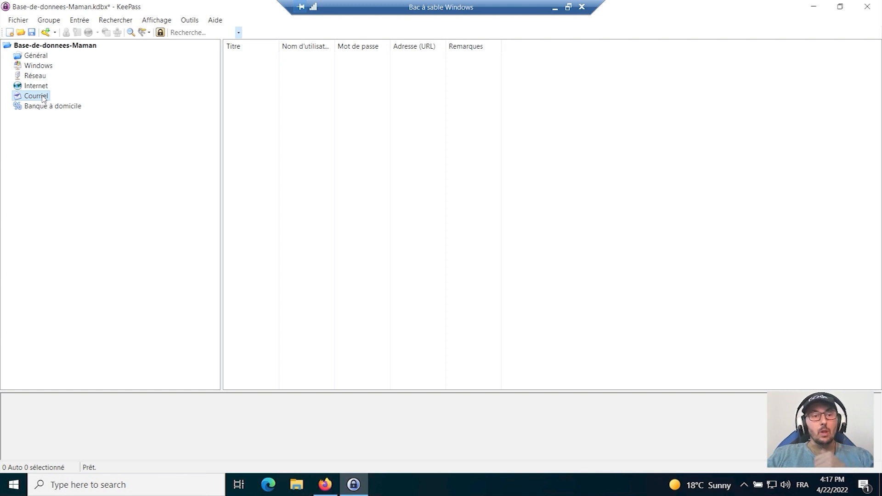
{"action": "left_click", "coordinate": [41, 87]}
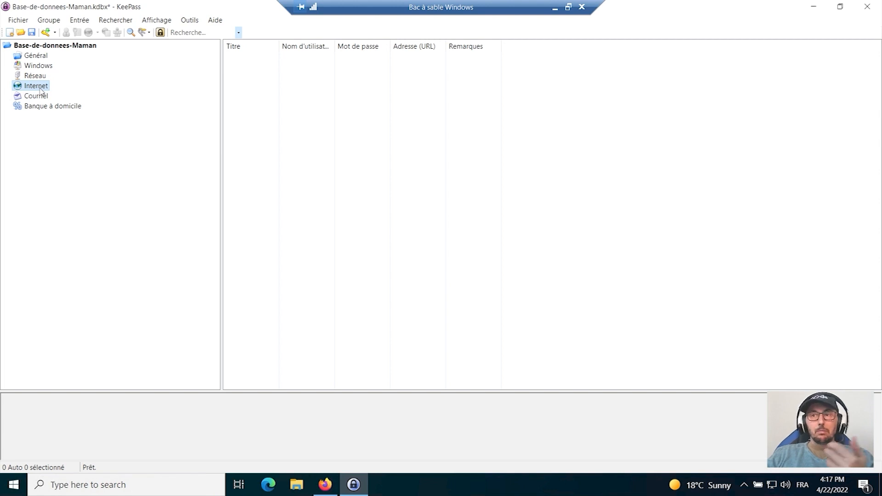
{"action": "left_click", "coordinate": [42, 96]}
{"action": "left_click", "coordinate": [47, 106]}
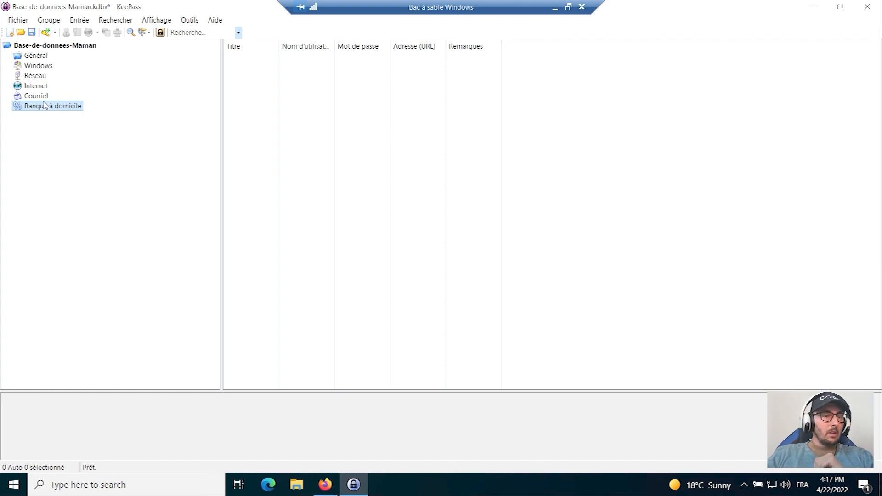
{"action": "left_click", "coordinate": [42, 98]}
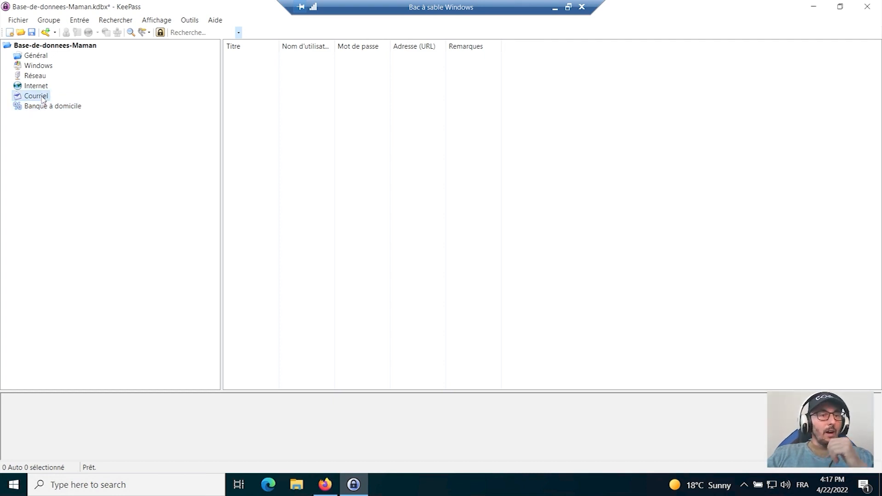
{"action": "left_click", "coordinate": [40, 58]}
{"action": "left_click", "coordinate": [40, 66]}
Start a new entry in the Courriel group and title it Protonmail.
{"action": "left_click", "coordinate": [42, 97]}
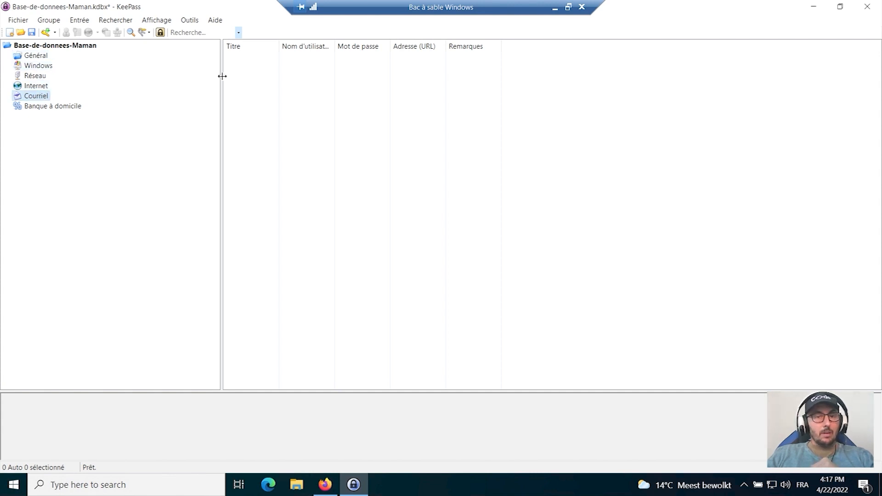
{"action": "right_click", "coordinate": [270, 73]}
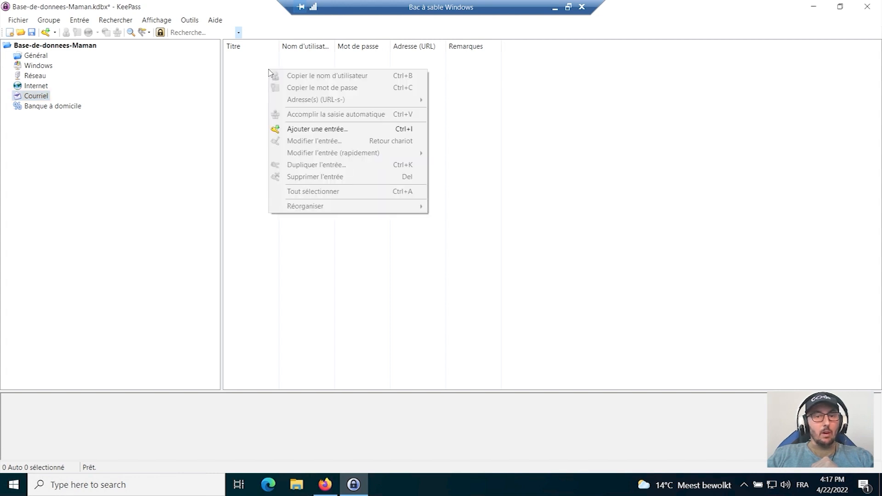
{"action": "left_click", "coordinate": [302, 130]}
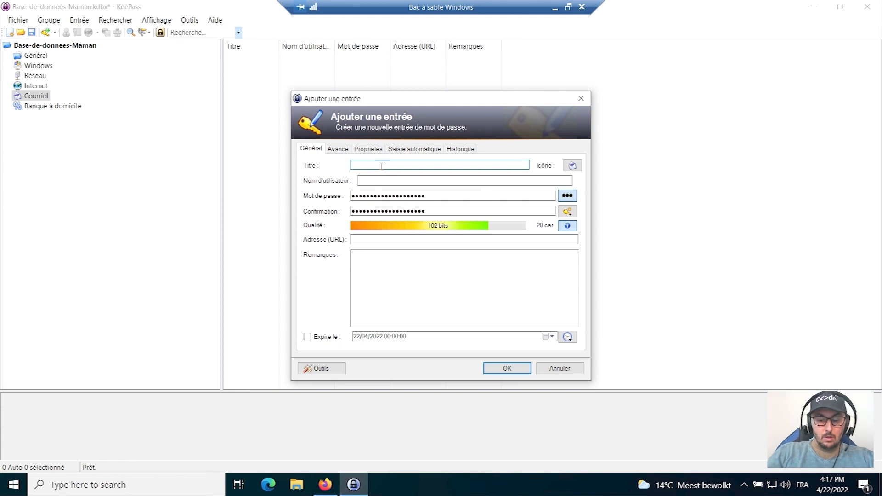
{"action": "type", "text": "Gmail"}
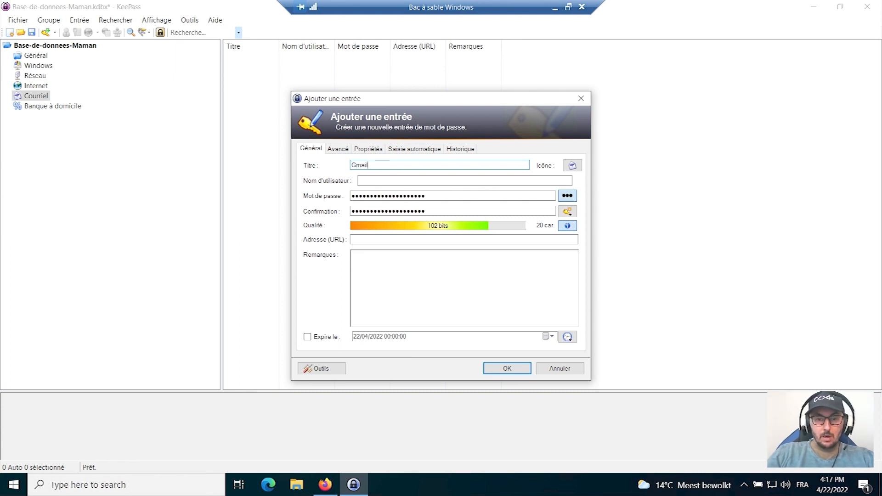
{"action": "key", "text": "BackSpace"}
{"action": "key", "text": "BackSpace"}
{"action": "key", "text": "BackSpace"}
{"action": "key", "text": "BackSpace"}
{"action": "key", "text": "BackSpace"}
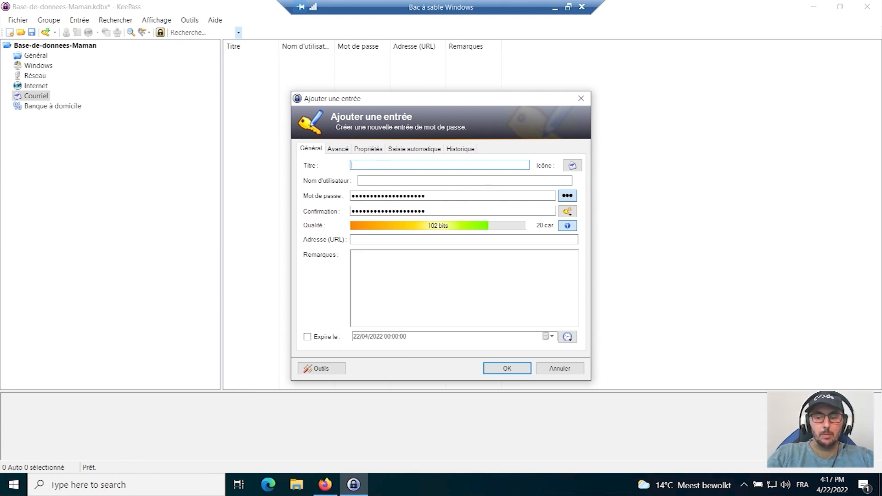
{"action": "type", "text": "Protonma"}
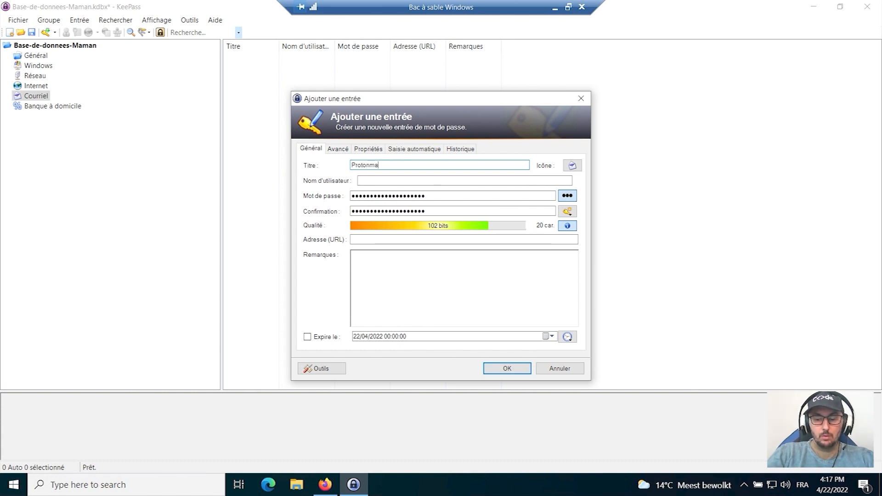
{"action": "type", "text": "il"}
Enter CapitaineCyber as the Protonmail entry's user name and view the available password generation options.
{"action": "left_click", "coordinate": [380, 181]}
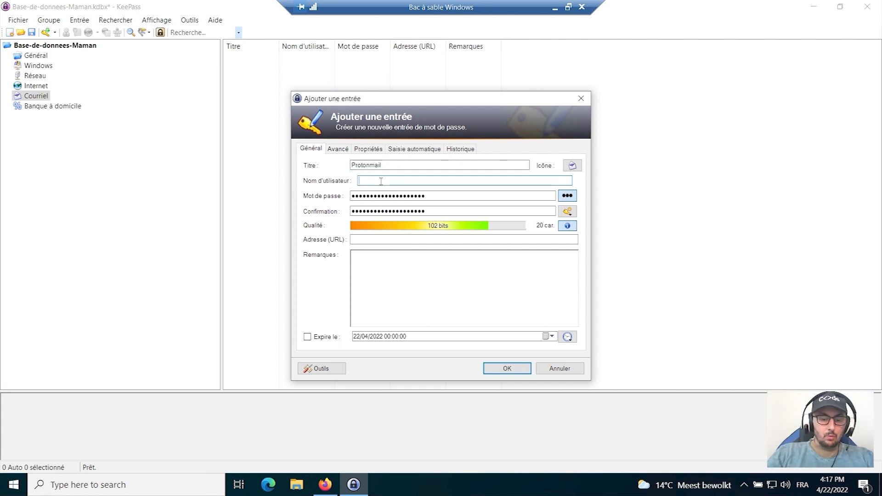
{"action": "type", "text": "Capitaine"}
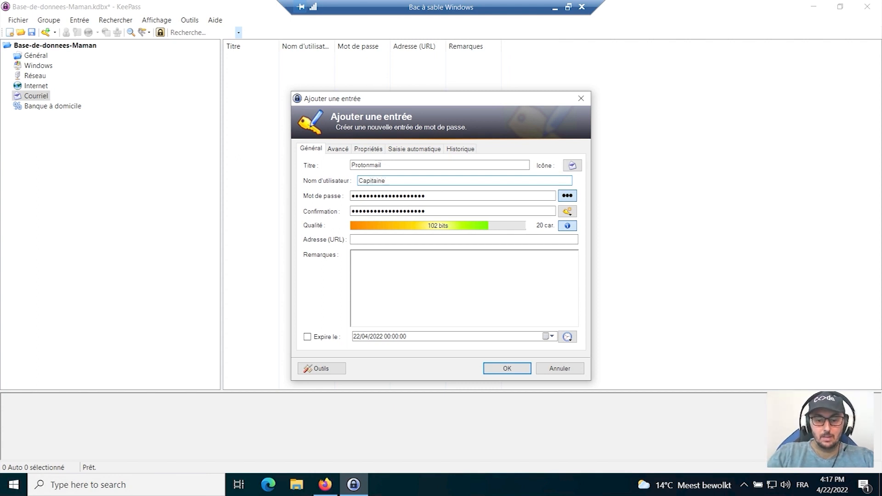
{"action": "type", "text": "Cyber"}
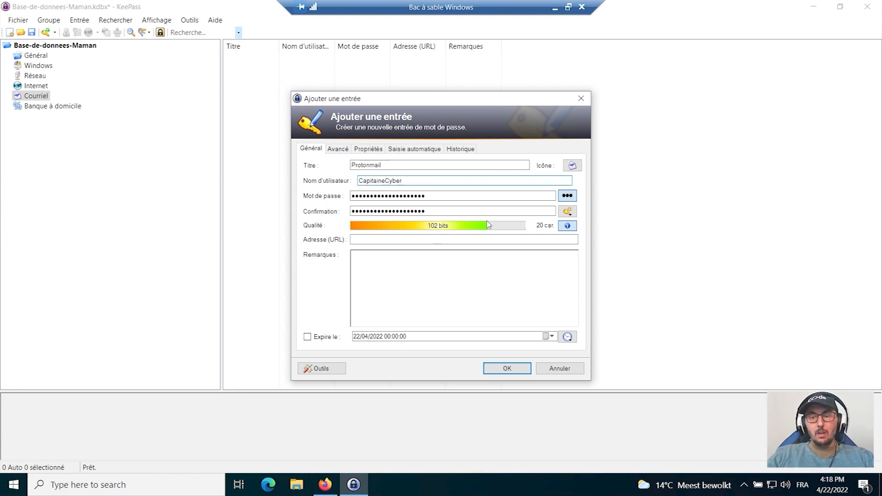
{"action": "left_click", "coordinate": [568, 212]}
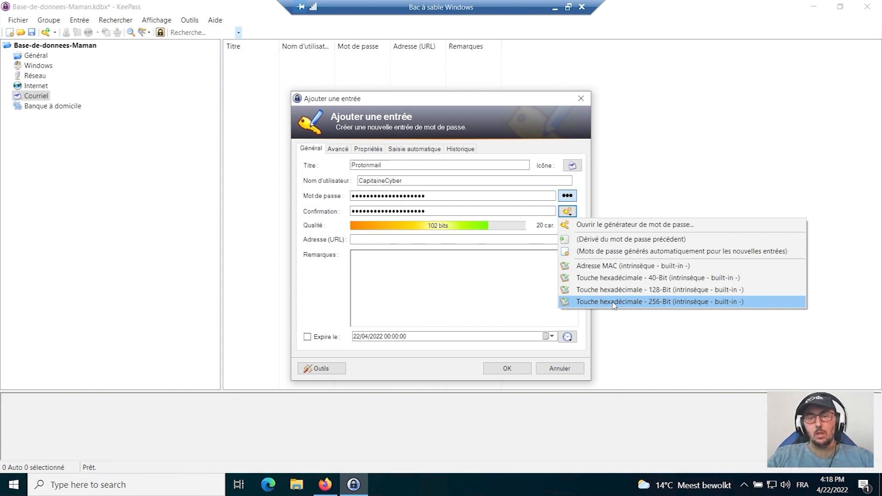
{"action": "left_click", "coordinate": [580, 192]}
{"action": "left_click", "coordinate": [383, 239]}
{"action": "type", "text": "Https"}
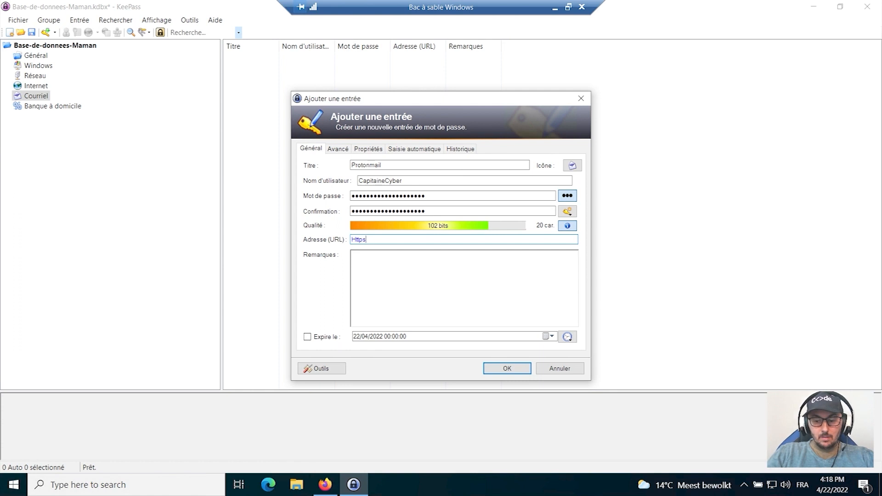
{"action": "type", "text": ":"}
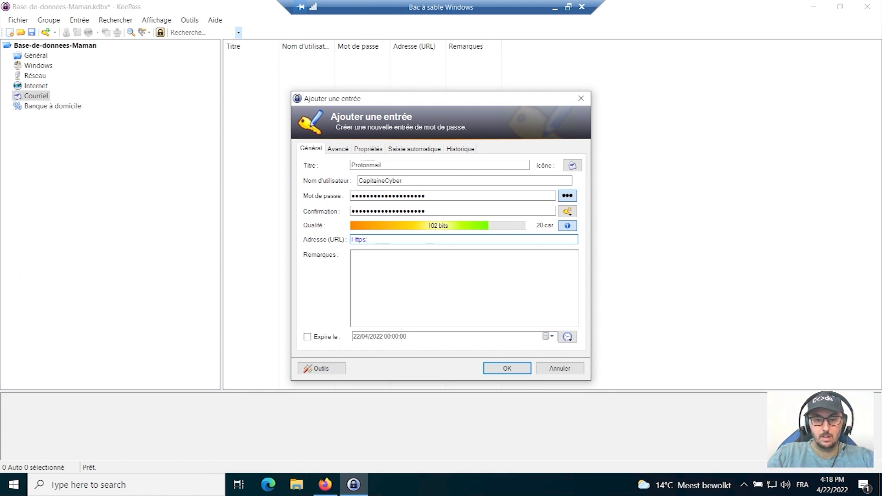
{"action": "type", "text": "//w"}
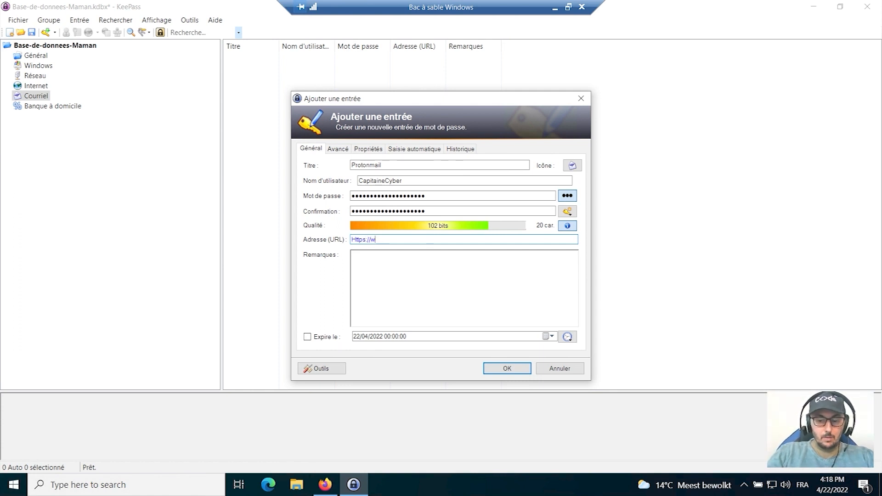
{"action": "type", "text": "ww.proton"}
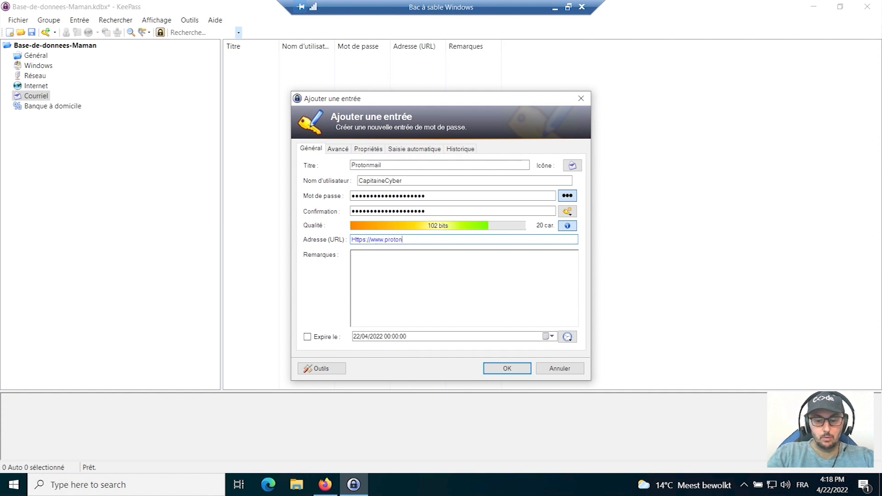
{"action": "type", "text": "mail.com"}
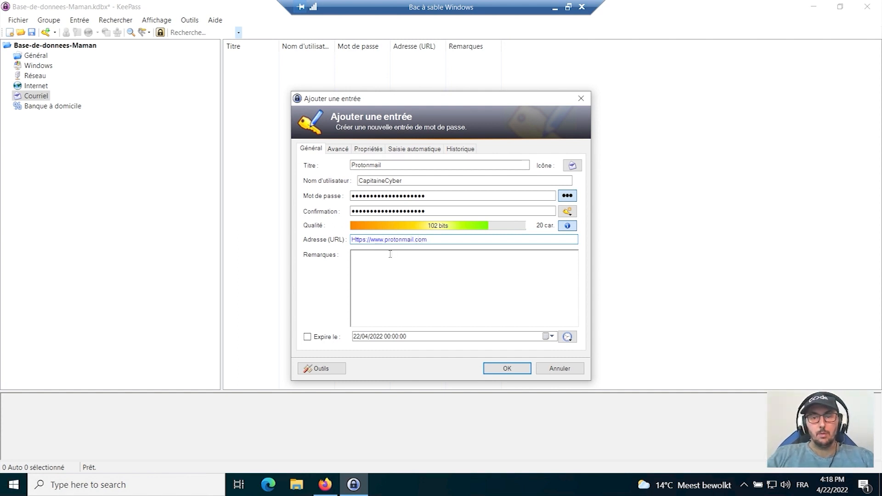
{"action": "left_click", "coordinate": [507, 369]}
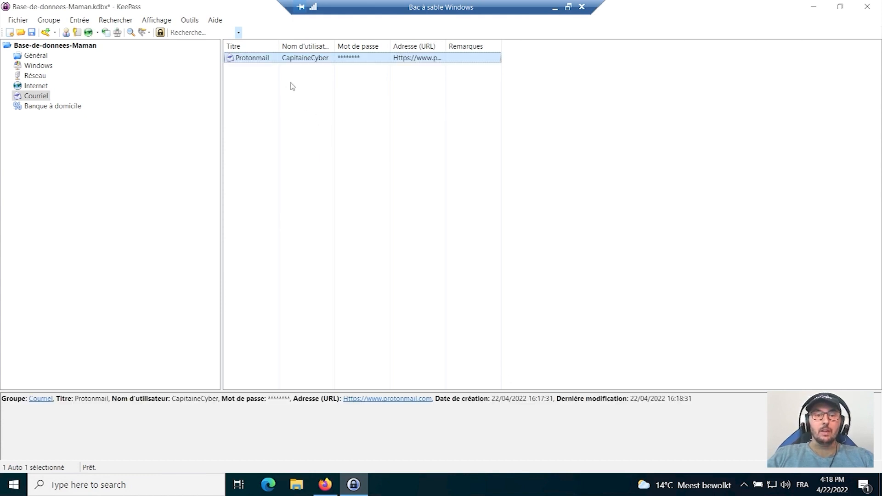
Start a second entry in the Courriel group, title it Gmail and fill in the account's user name.
{"action": "right_click", "coordinate": [263, 92]}
{"action": "left_click", "coordinate": [299, 151]}
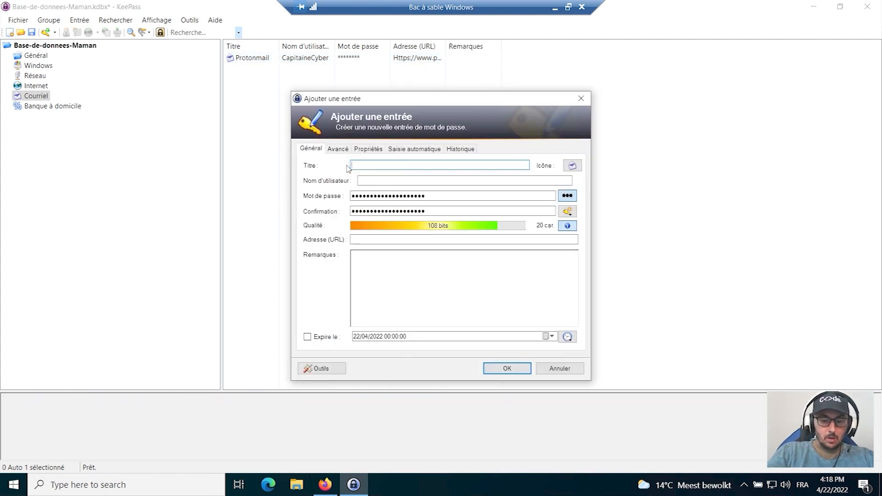
{"action": "type", "text": "Gmail"}
{"action": "left_click", "coordinate": [378, 178]}
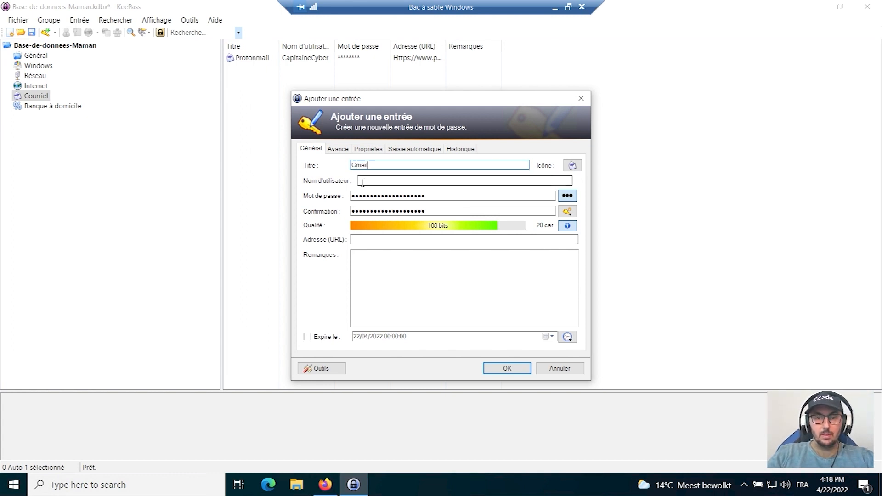
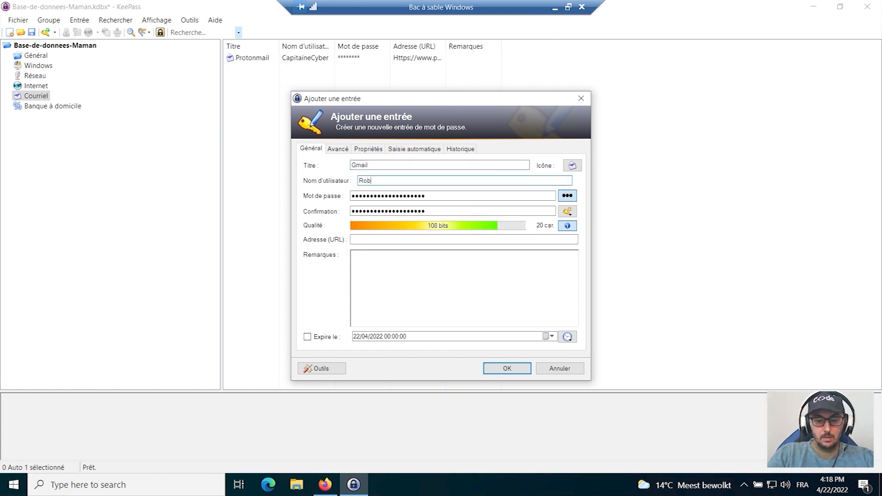
Reveal the Gmail entry's generated password and replace it with a custom passphrase without spaces.
{"action": "left_click", "coordinate": [567, 196]}
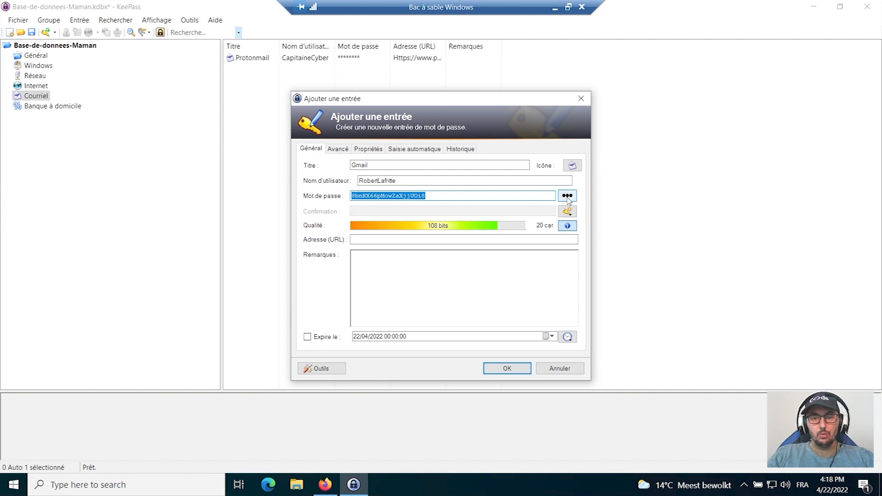
{"action": "key", "text": "BackSpace"}
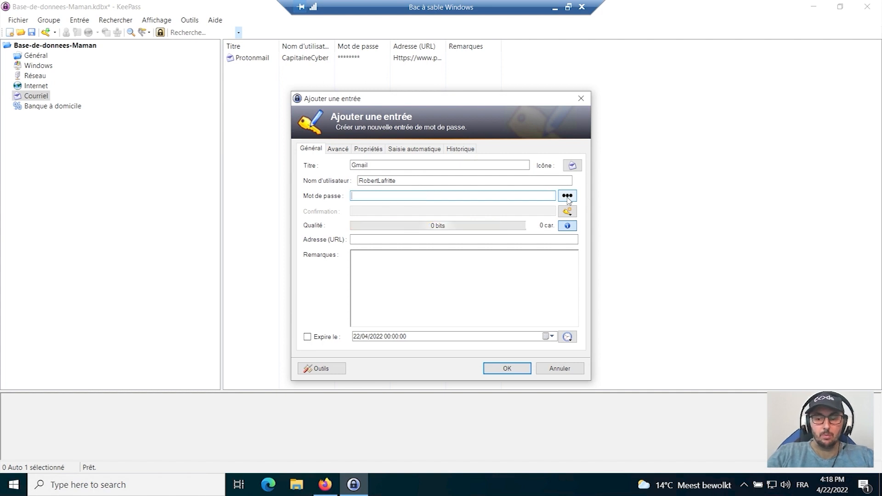
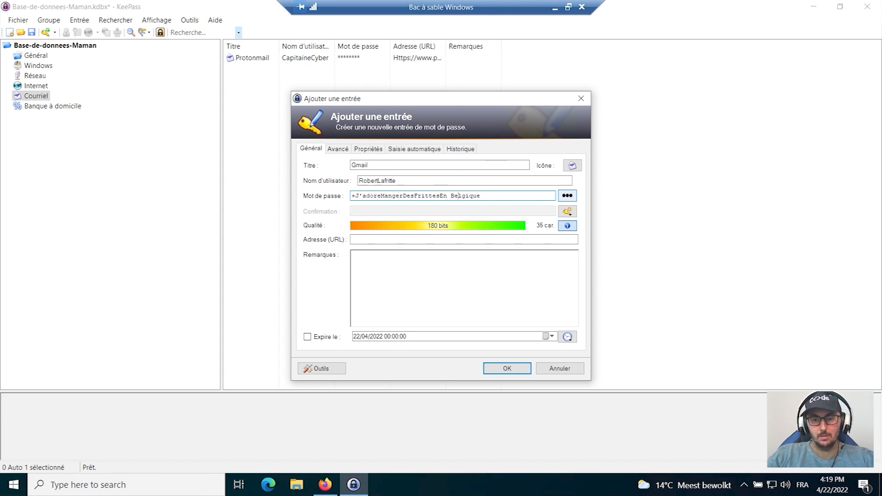
{"action": "left_click", "coordinate": [450, 195]}
{"action": "key", "text": "BackSpace"}
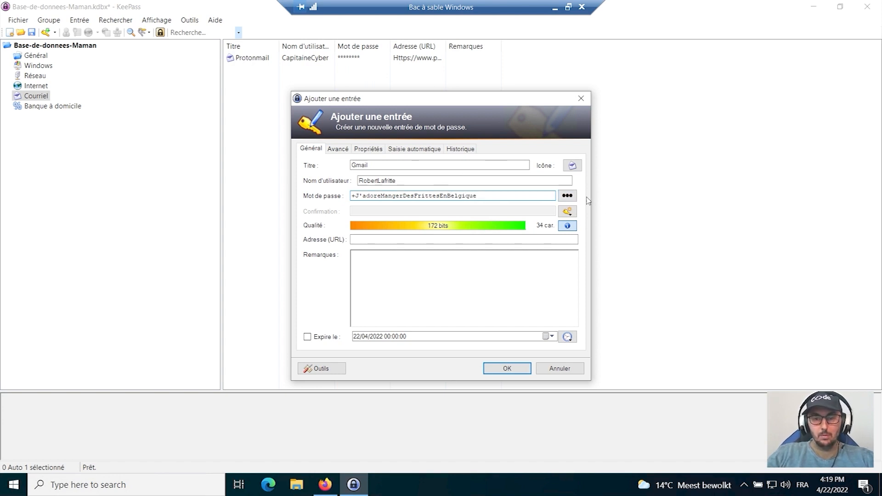
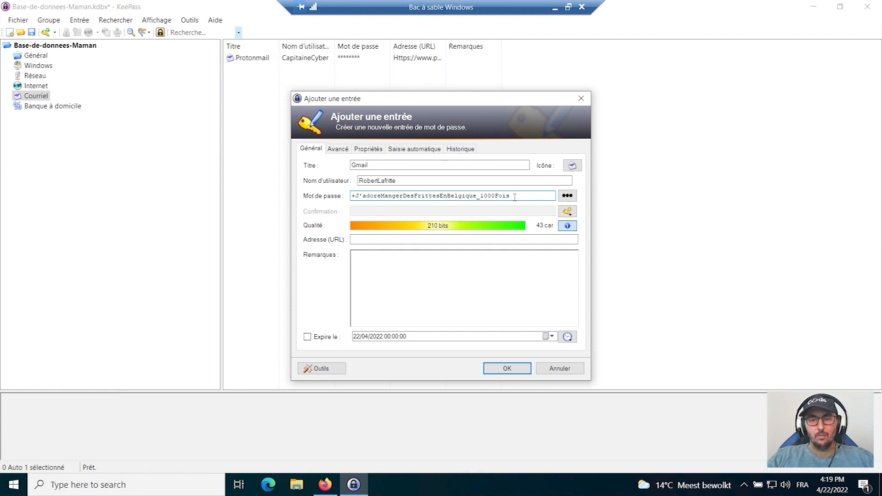
Alter the spelling of one word inside the Gmail entry's password and save the entry.
{"action": "left_click", "coordinate": [432, 197]}
{"action": "key", "text": "BackSpace"}
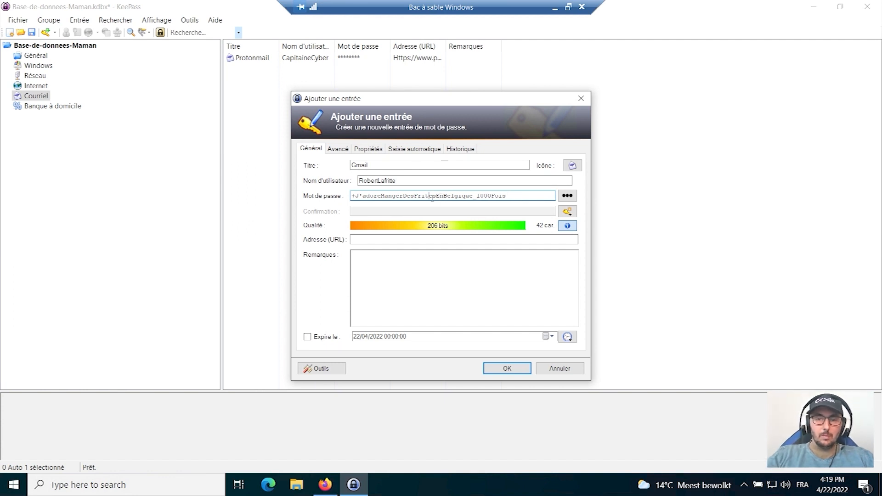
{"action": "type", "text": "tt"}
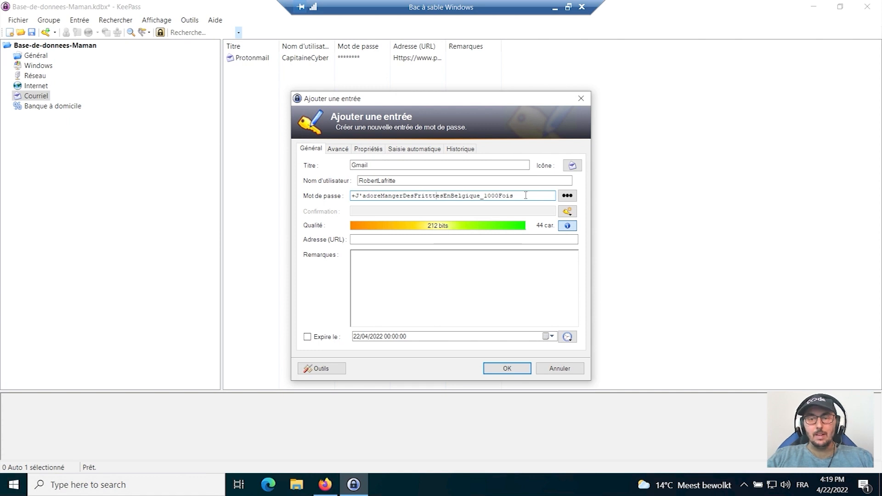
{"action": "left_click", "coordinate": [508, 368]}
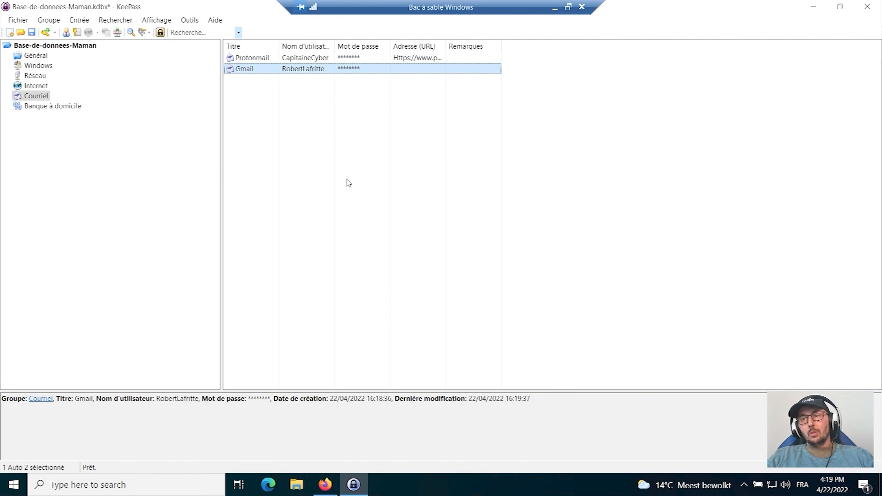